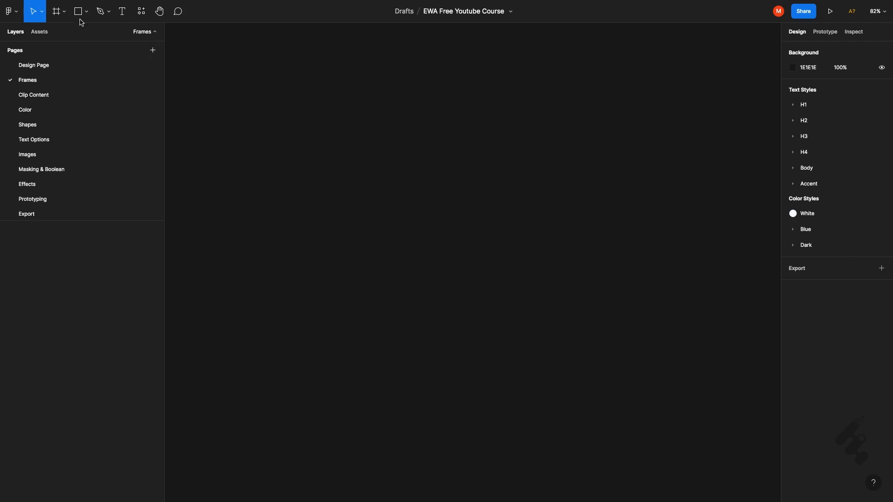
- Create a new frame from the Desktop preset, 1440 × 1024
left_click(55, 16)
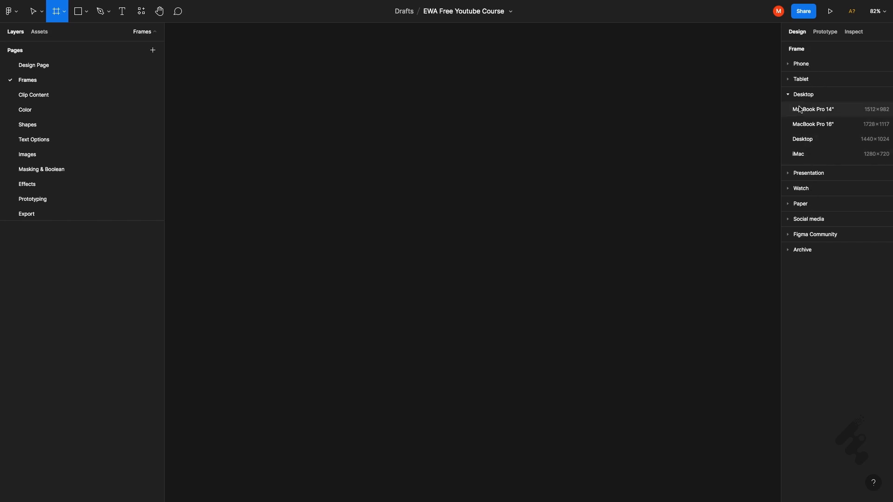
left_click(793, 80)
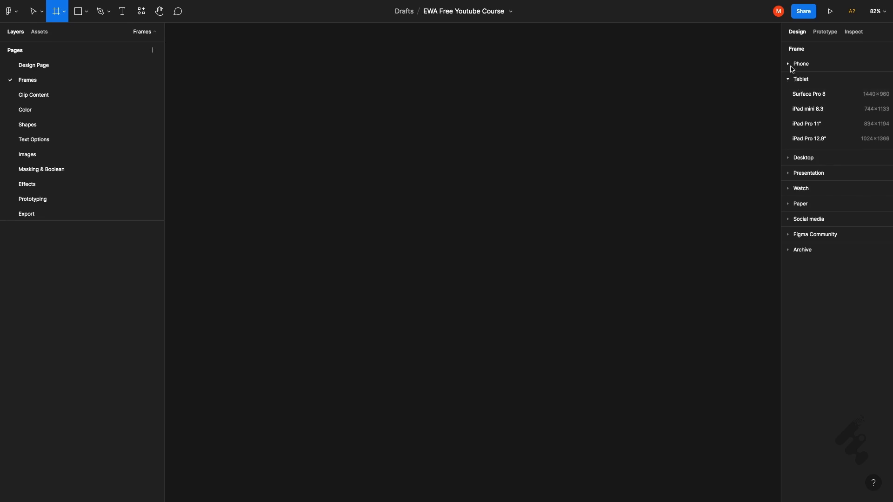
left_click(790, 66)
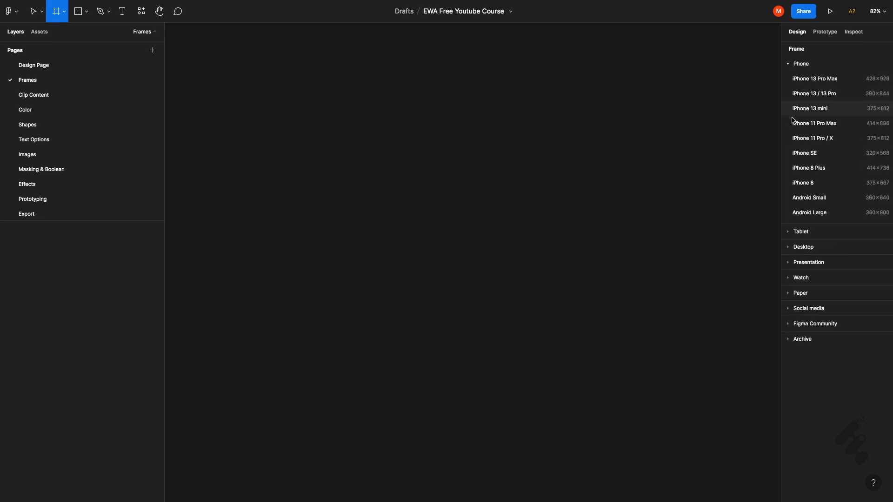
left_click(787, 249)
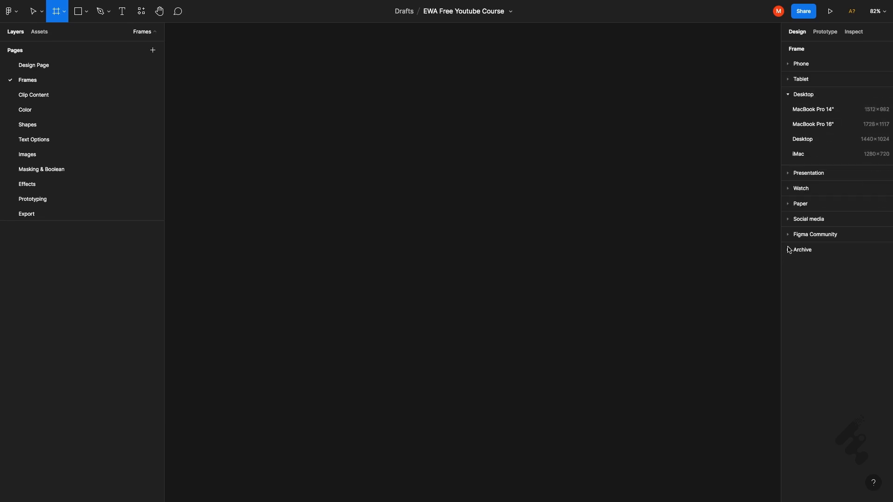
left_click(830, 140)
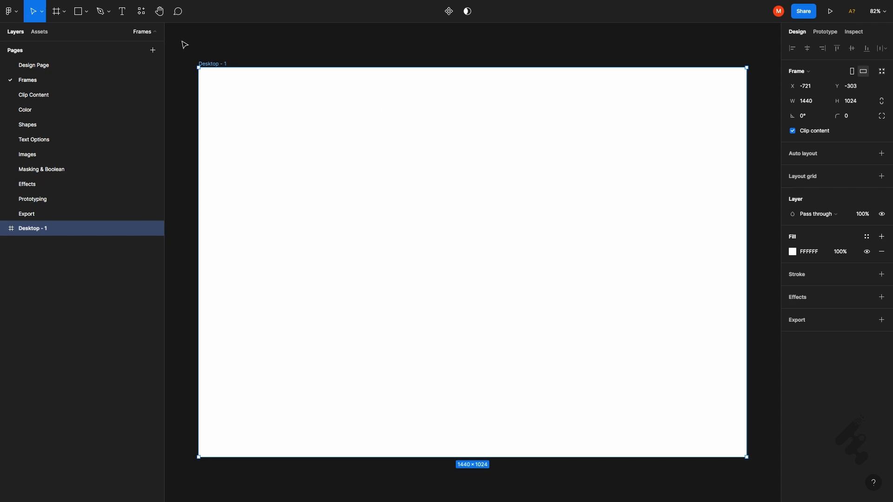
- Rename the new desktop frame as "reame"
double_click(47, 230)
type("reame")
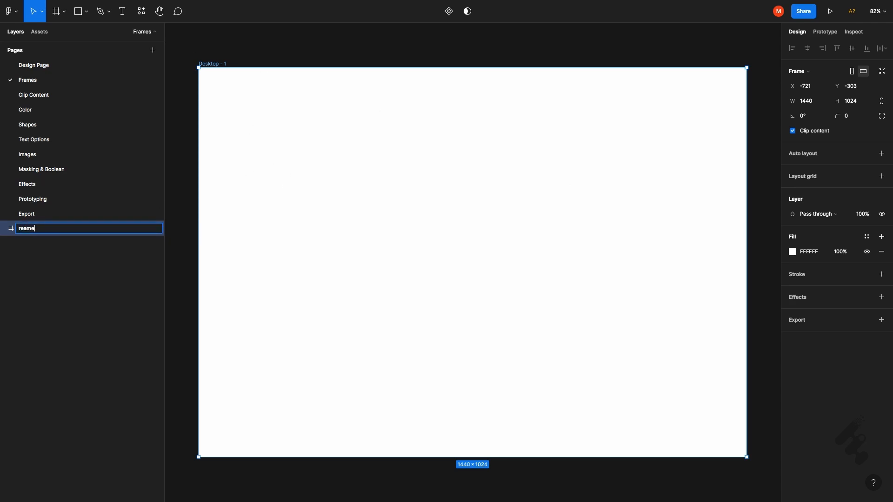
key("Return")
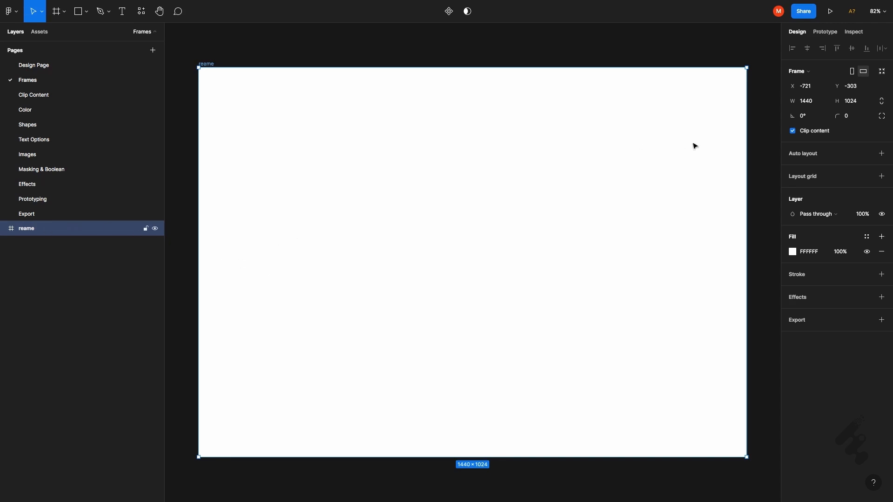
left_click(837, 76)
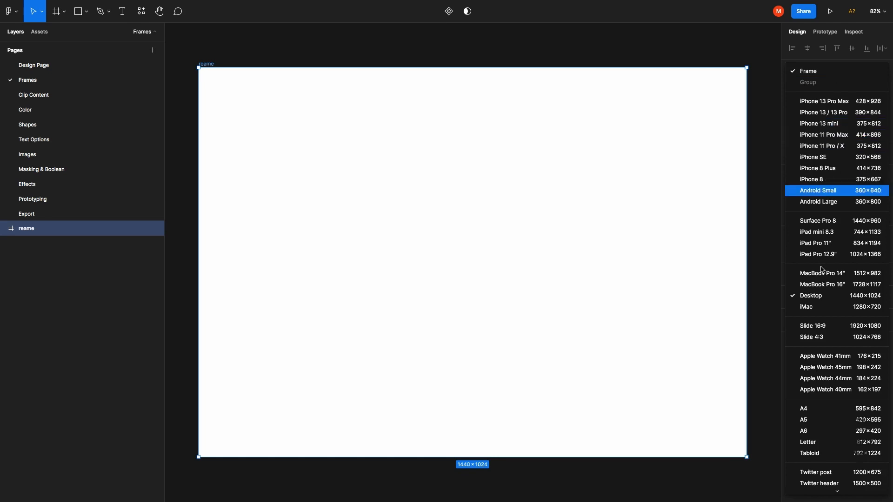
scroll(821, 269, "down", 5)
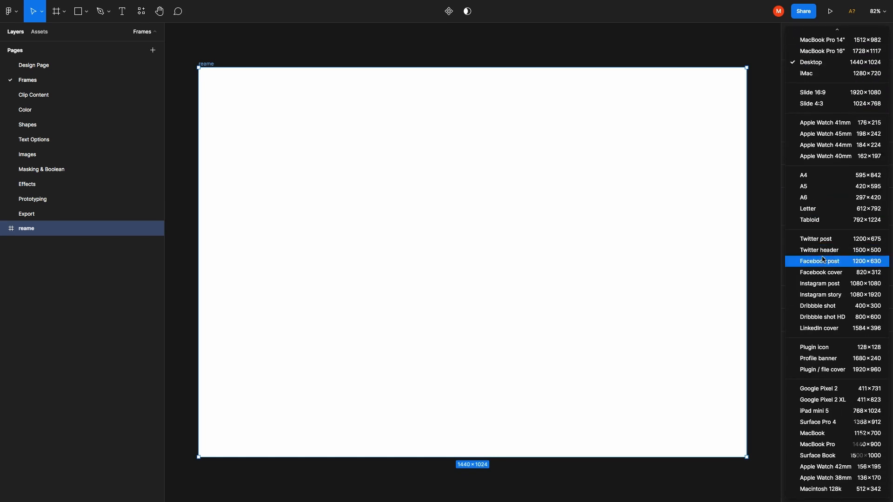
left_click(548, 110)
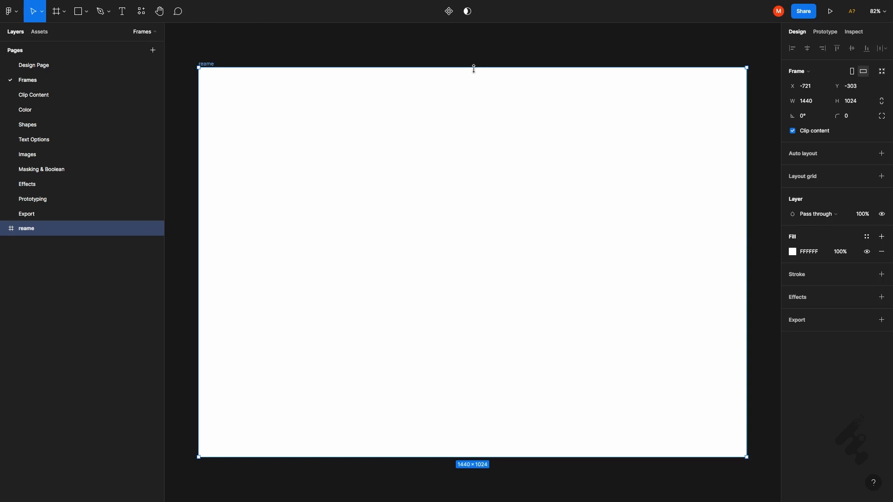
- Try shrinking the frame to about 1306 × 979 from its upper and left edges, and undo both resizes
mouse_move(473, 66)
left_mouse_down()
mouse_move(476, 158)
mouse_move(465, 161)
mouse_move(456, 68)
left_mouse_up()
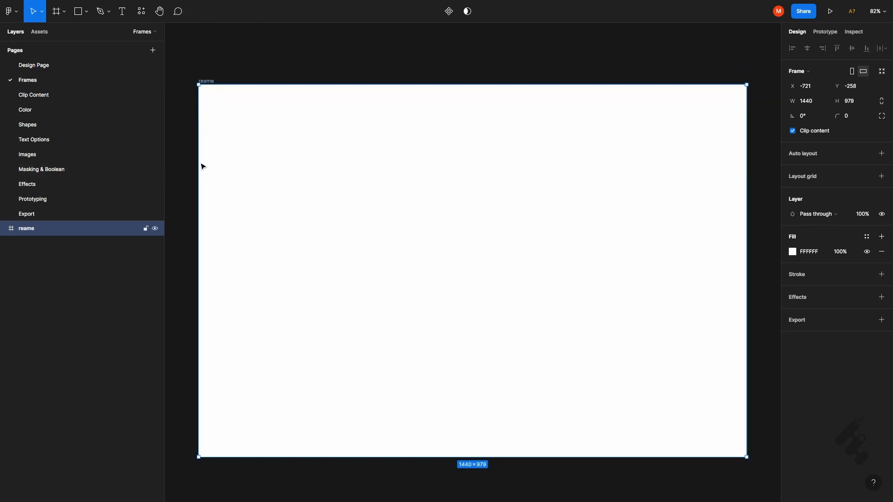
left_click_drag(200, 161, 248, 172)
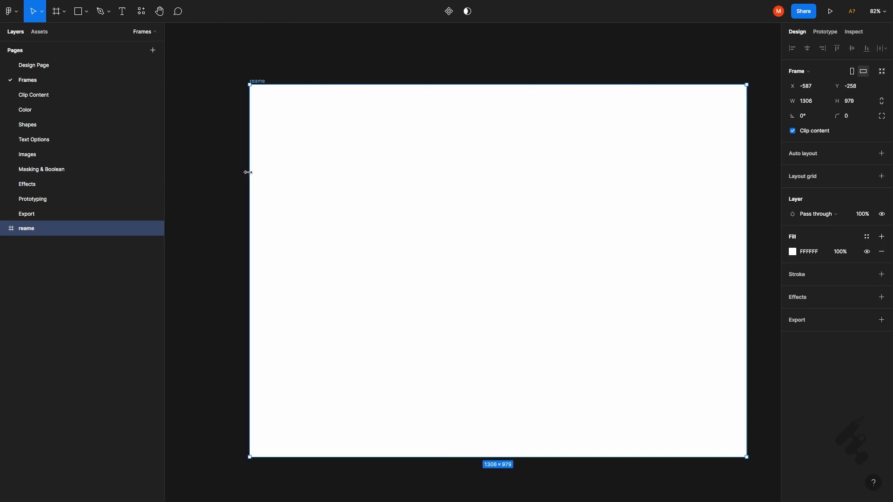
key("ctrl+z")
key("ctrl+z")
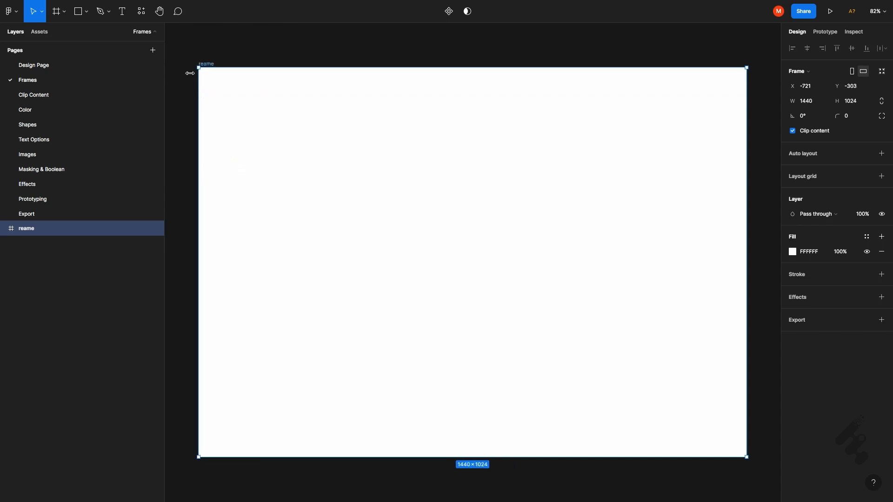
- Resize the frame from its upper-left corner to about 1396 × 993, and enter 120 as a new frame dimension
left_click_drag(200, 69, 212, 116)
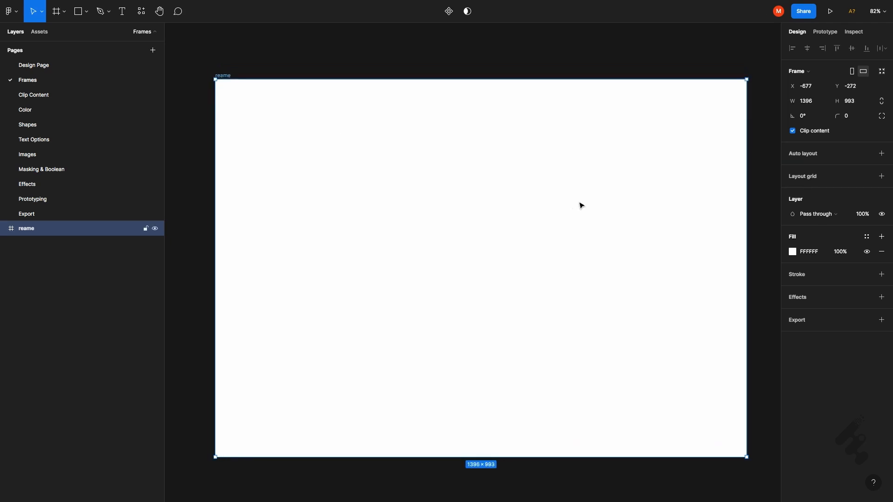
left_click(818, 110)
type("120")
key("Return")
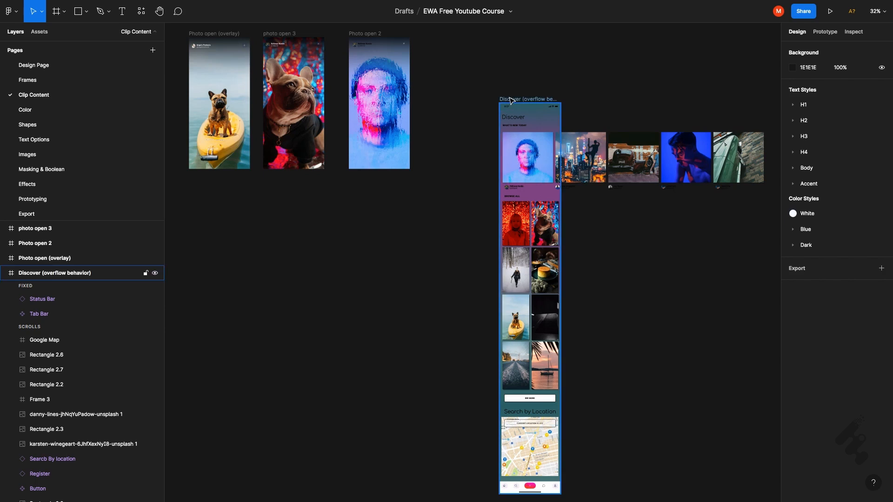
- Turn on Clip content for the Discover (overflow behavior) frame so images outside its bounds are hidden
left_click(524, 99)
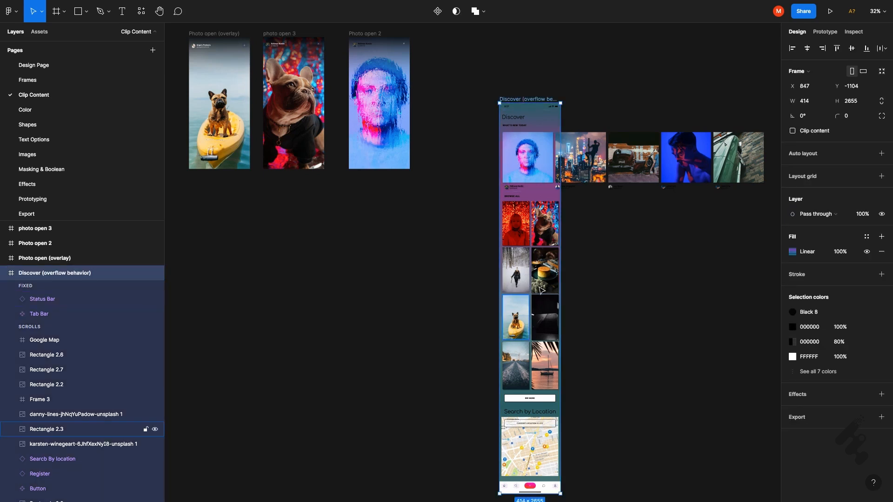
left_click(684, 165)
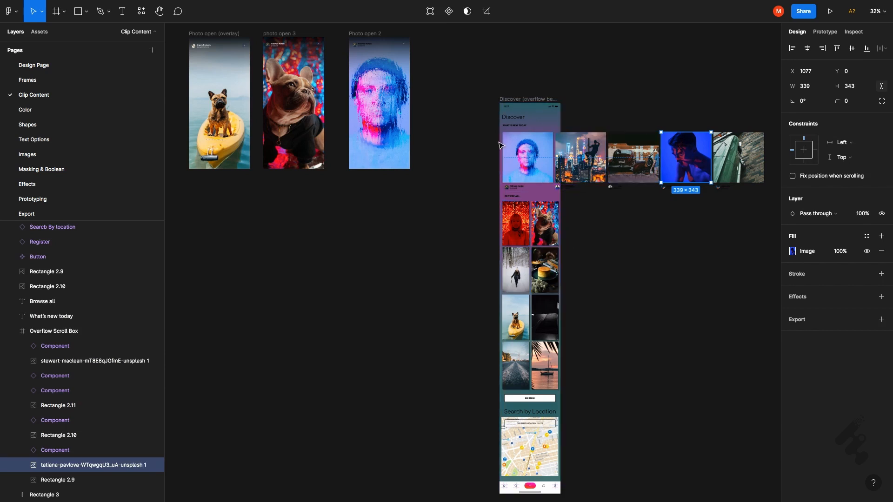
left_click(521, 101)
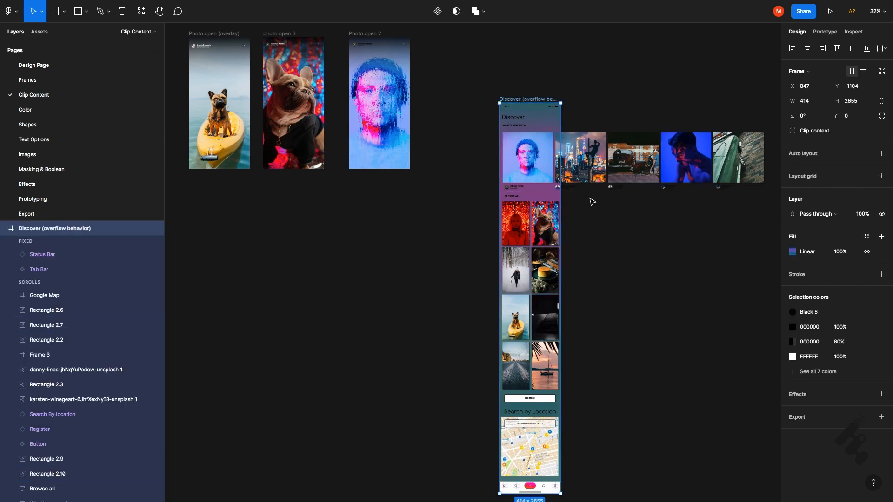
left_click(793, 131)
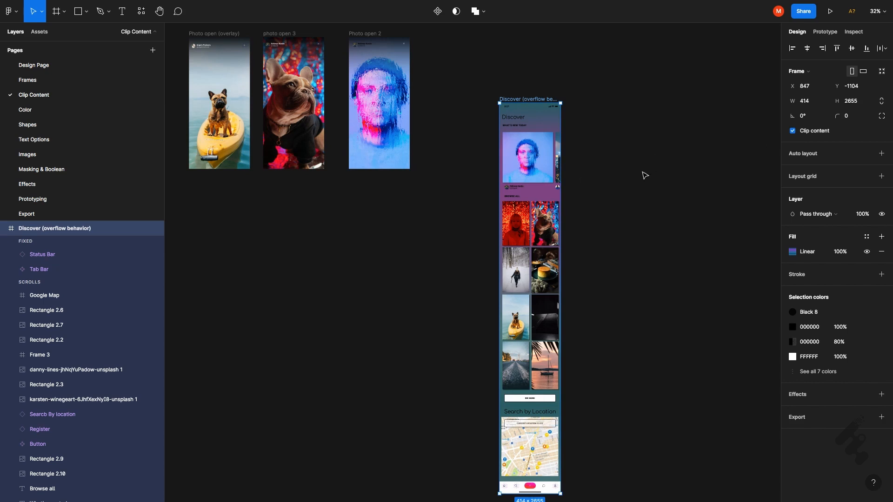
- Locate and select the Rectangle 2.11 image inside the Overflow Scroll Box to inspect its clipped area
scroll(149, 307, "down", 5)
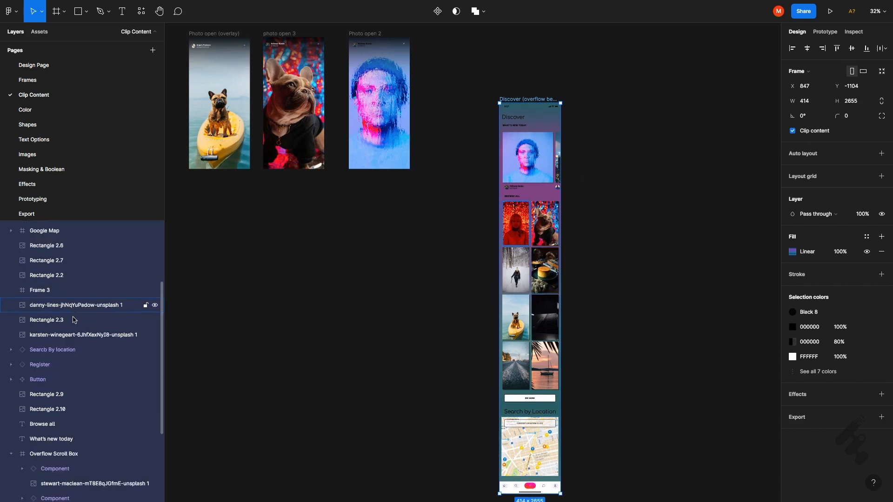
scroll(77, 322, "down", 5)
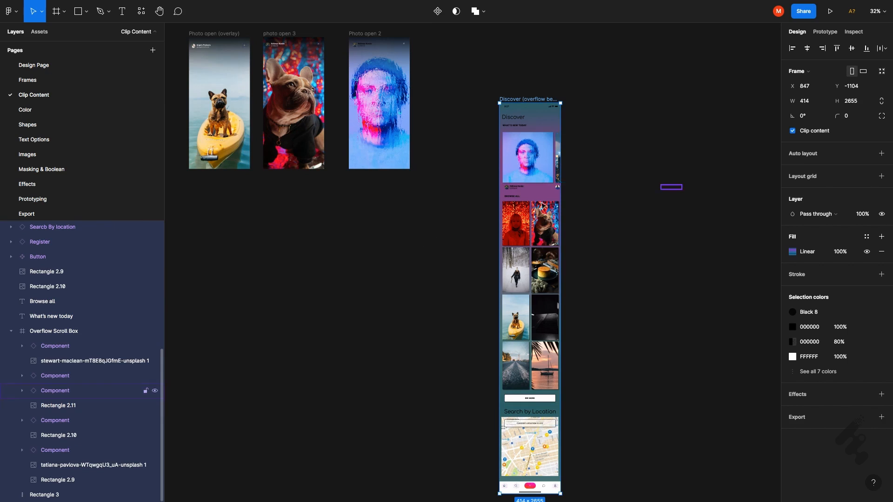
left_click(80, 408)
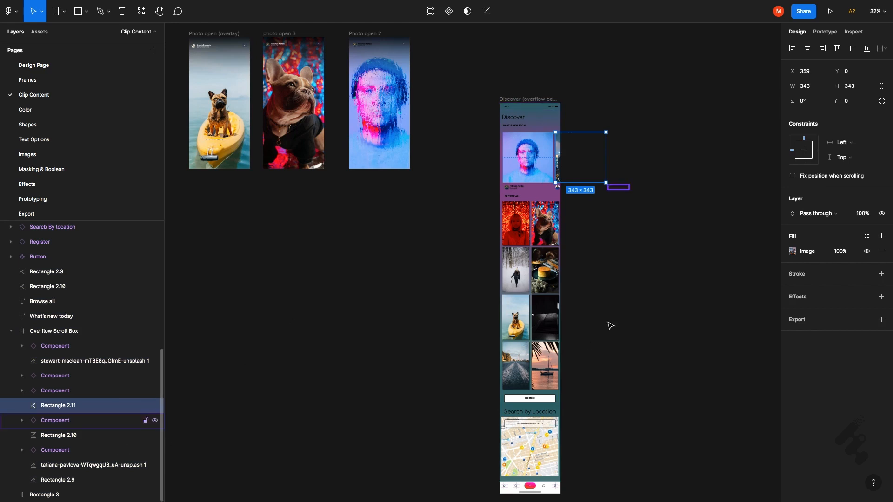
- Try widening the Discover (overflow behavior) frame to about 2976 by its right edge, and undo the resize
left_click(527, 101)
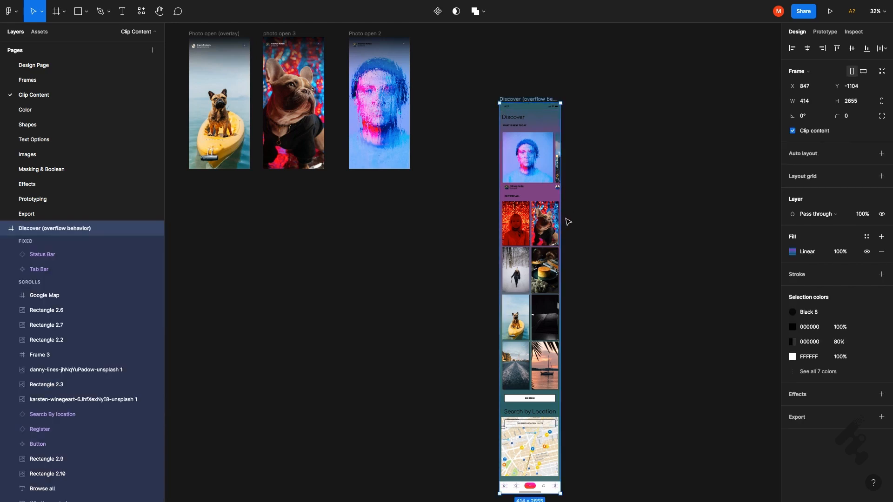
left_click_drag(562, 212, 770, 219)
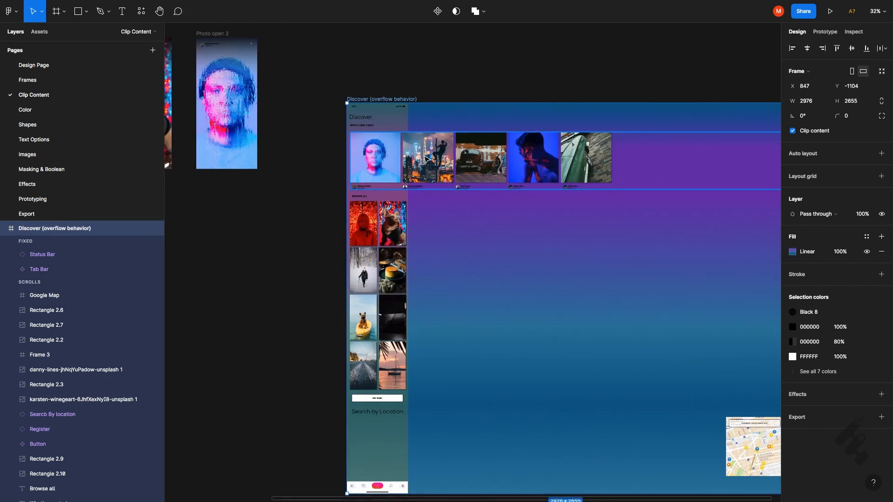
key("ctrl+z")
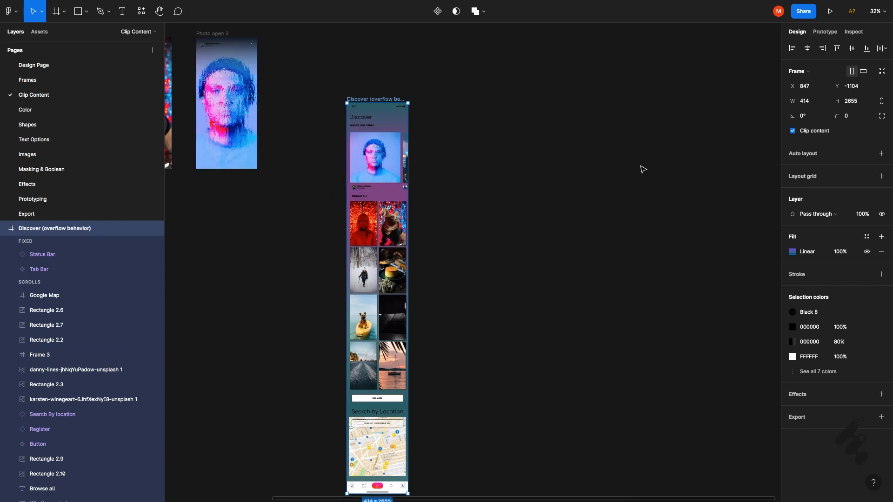
key("r")
double_click(447, 110)
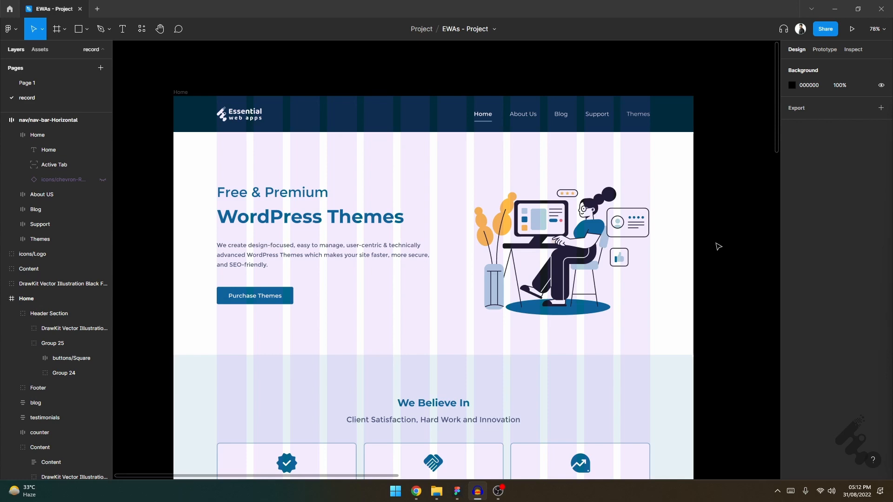
- Create a Desktop preset frame, 1440 × 1024, in the empty canvas area to the right of the Home frame
scroll(718, 247, "down", 2)
scroll(456, 257, "right", 4)
scroll(481, 271, "down", 5)
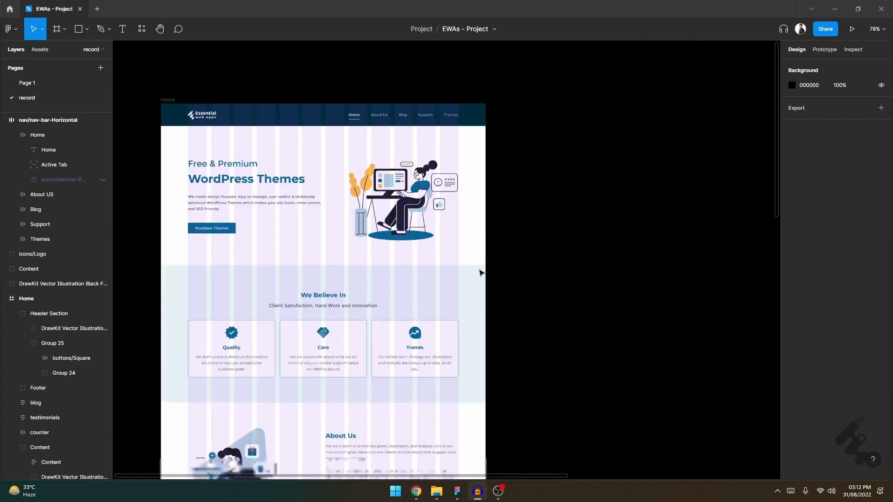
scroll(545, 245, "up", 1)
scroll(574, 243, "right", 5)
scroll(564, 223, "up", 2)
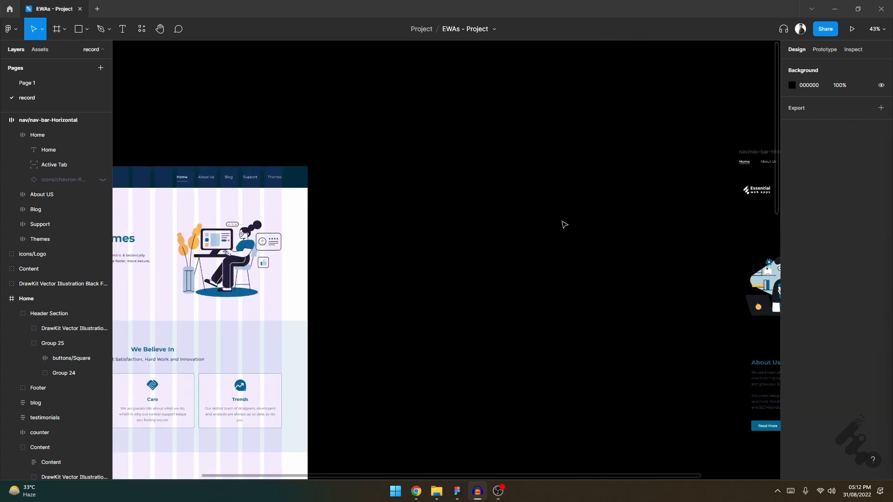
scroll(470, 235, "up", 1)
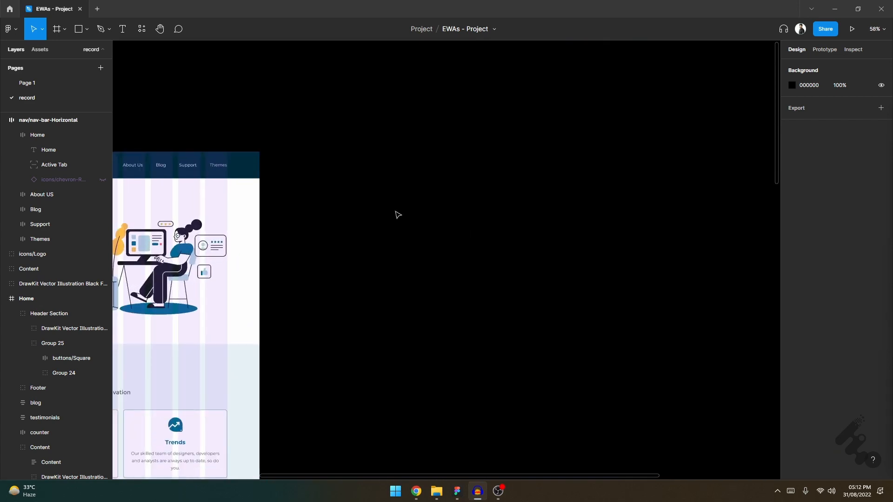
left_click(351, 6)
key("f")
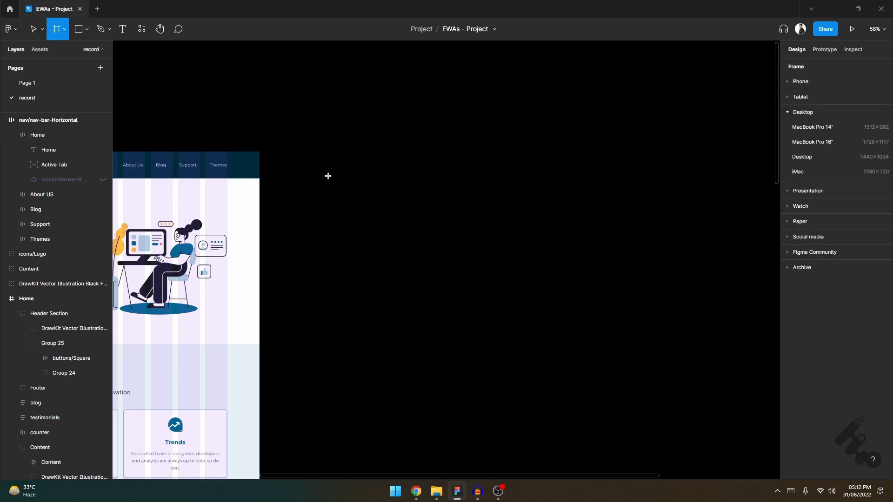
left_click(824, 157)
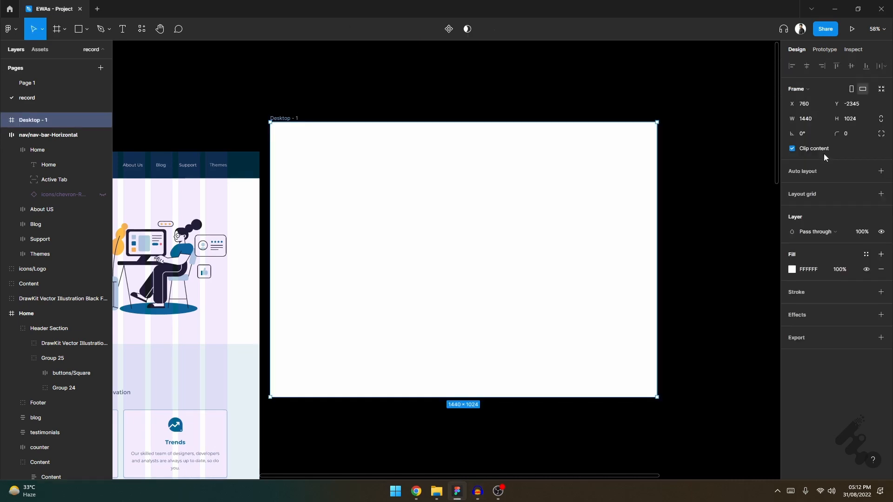
- Add a layout grid to the new desktop frame and change the grid type to Columns
scroll(281, 119, "up", 1)
scroll(568, 233, "right", 1)
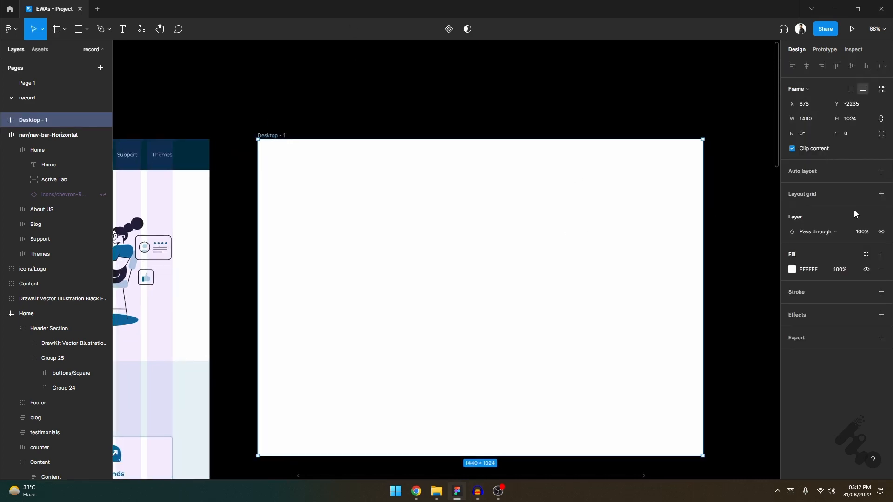
left_click(821, 195)
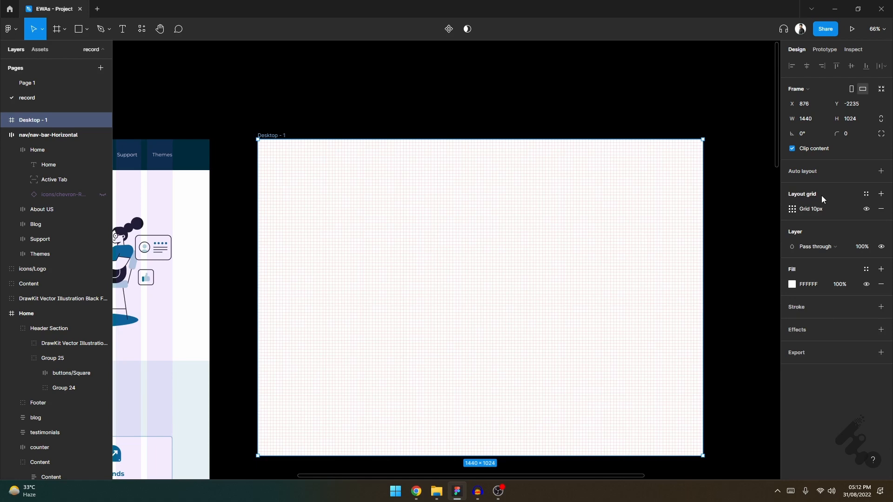
left_click(791, 210)
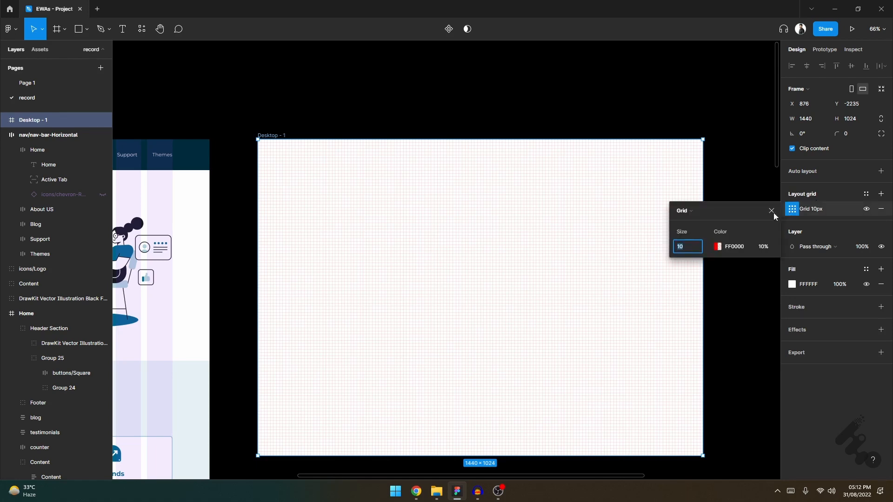
left_click(703, 215)
left_click(699, 221)
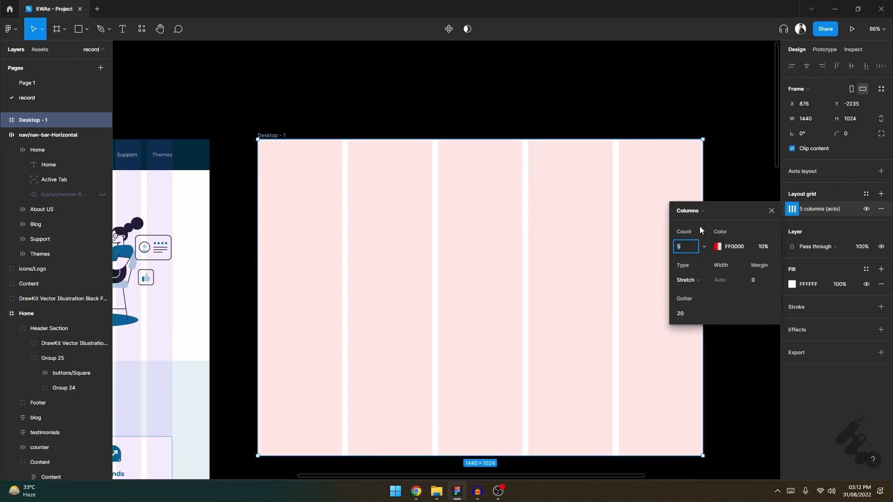
- Set the desktop frame's column grid to a count of 12, a margin of 120 and a gutter of 24
type("2")
left_click(760, 279)
type("1")
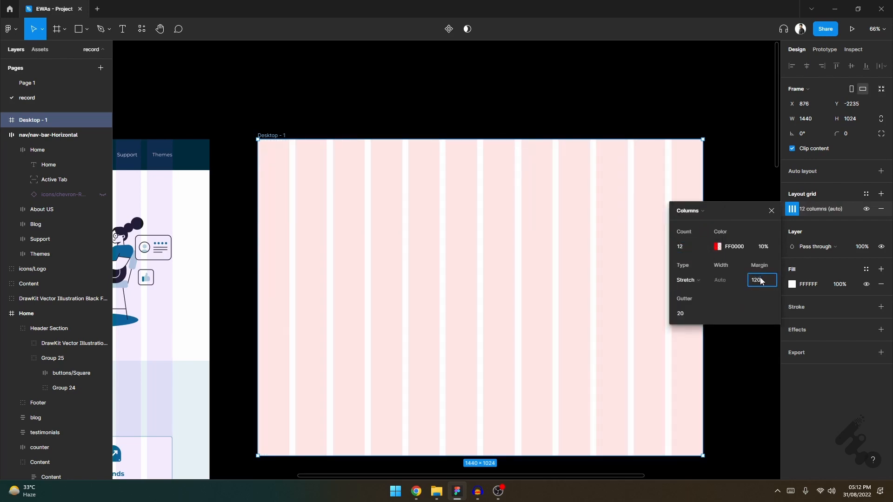
left_click(695, 315)
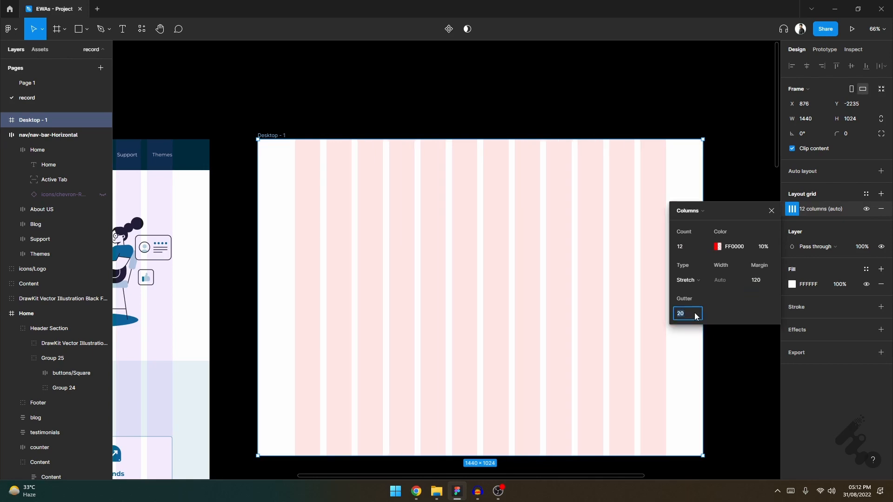
type("24")
key("Return")
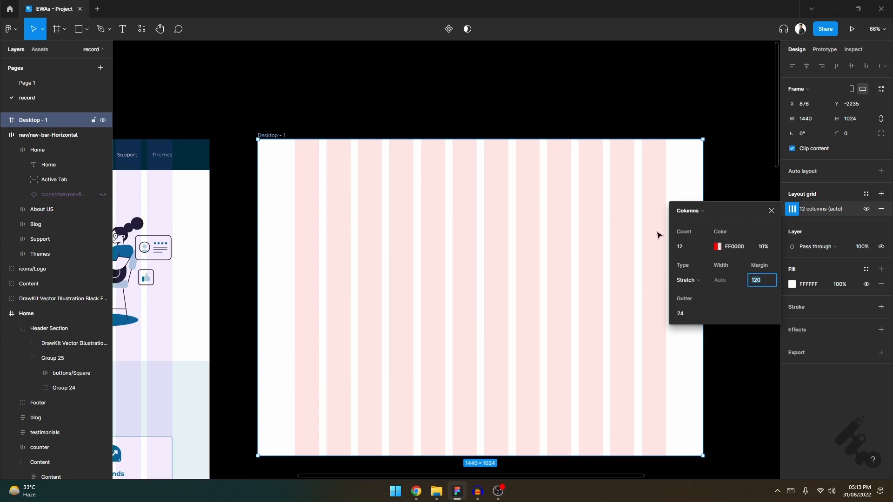
- Review the grid's count, margin and gutter settings and examine the columns across the desktop frame
left_click(697, 246)
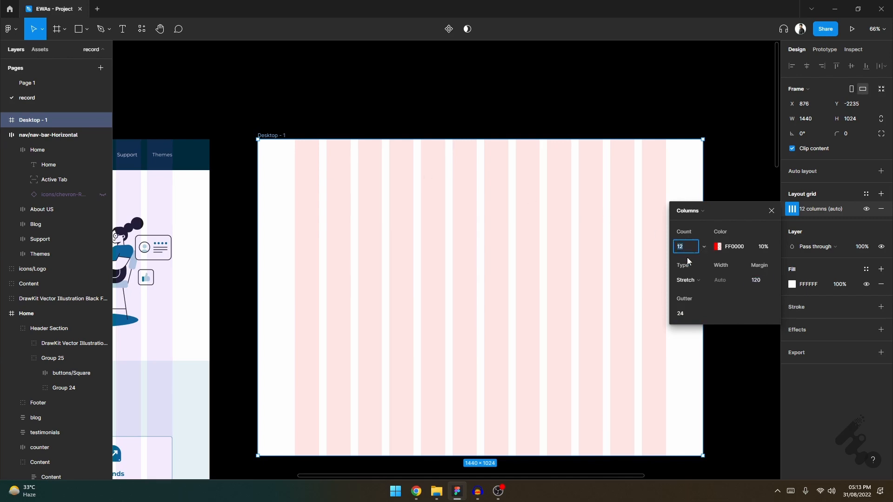
key("Tab")
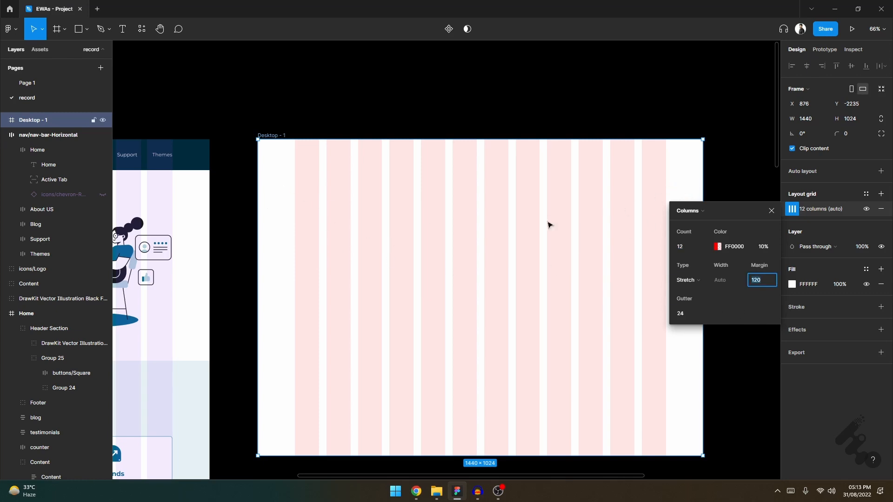
left_click(704, 313)
scroll(386, 266, "down", 2)
scroll(478, 207, "right", 1)
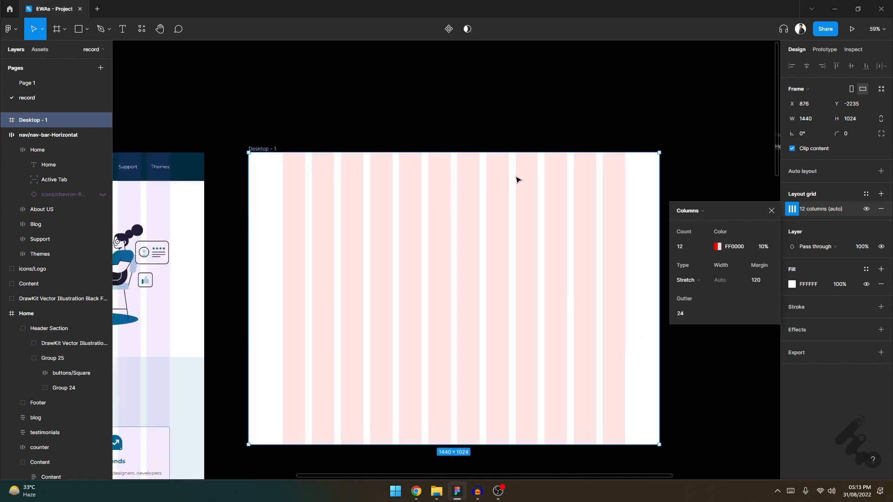
scroll(517, 180, "up", 1)
scroll(516, 177, "down", 3)
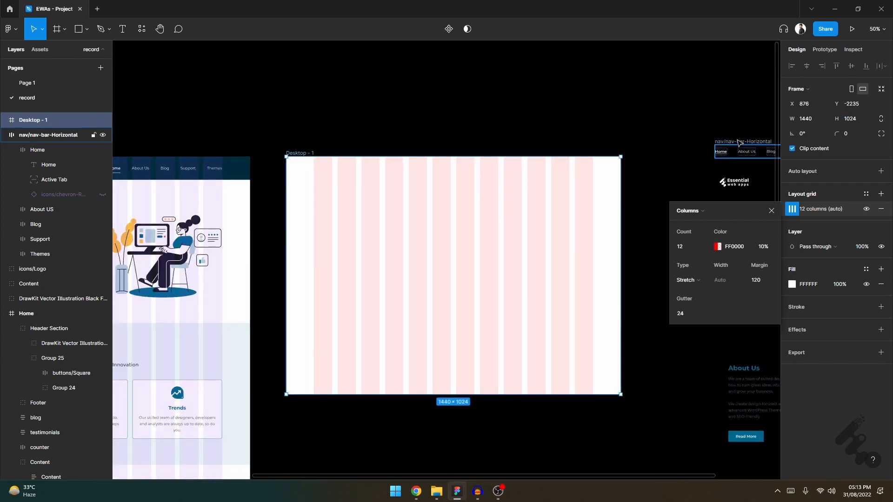
scroll(342, 173, "up", 3)
scroll(381, 174, "right", 1)
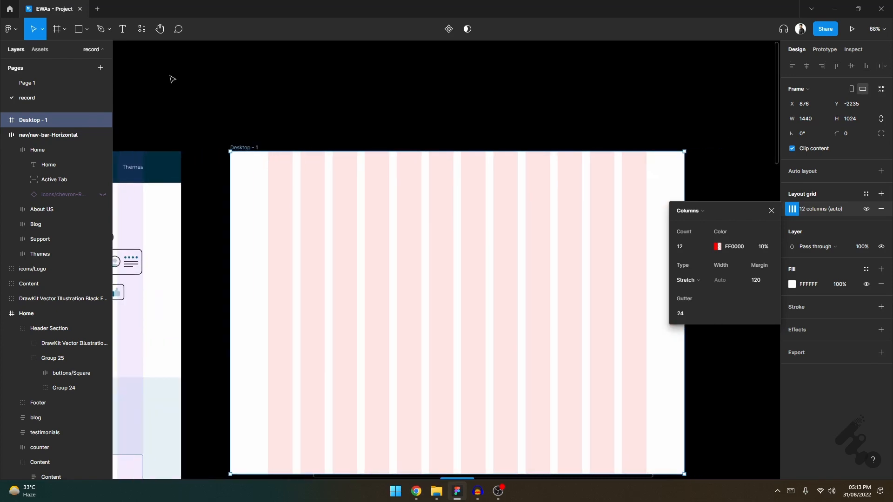
- Draw a header rectangle near the desktop frame's upper edge, spanning its full 1440 width and about 87 high
left_click(85, 34)
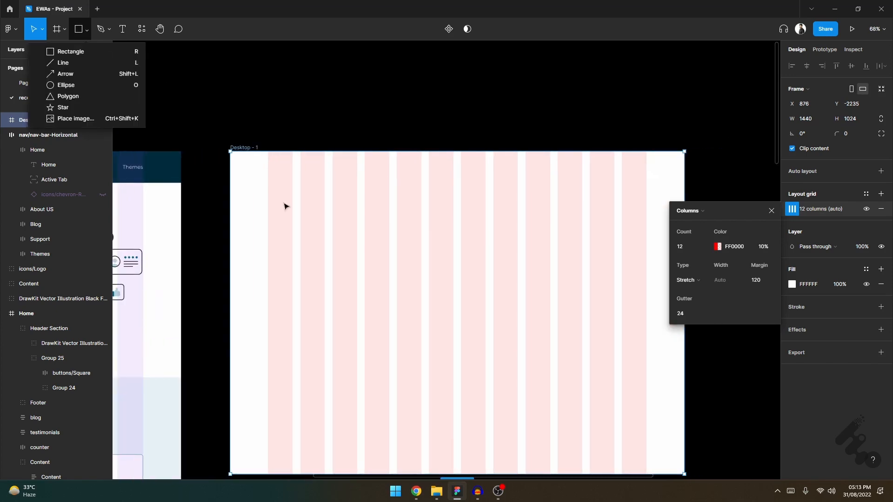
left_click(93, 56)
left_click_drag(252, 169, 684, 192)
left_click_drag(252, 180, 229, 180)
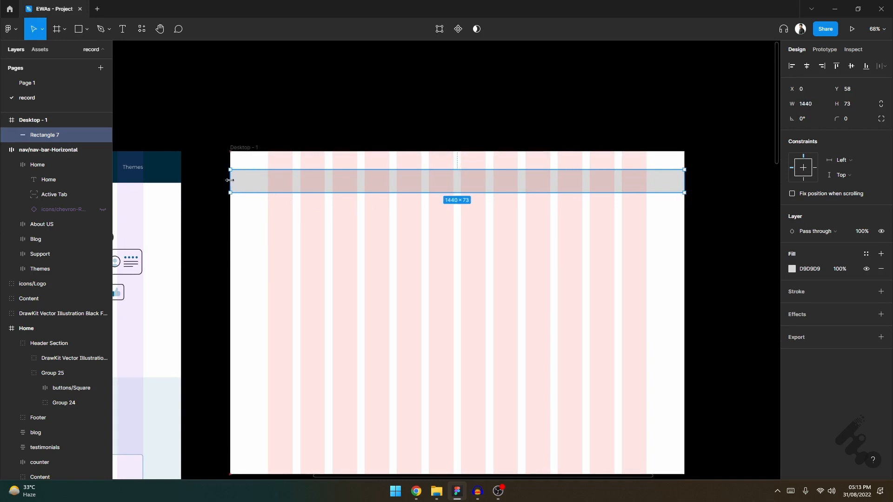
left_click_drag(335, 169, 335, 165)
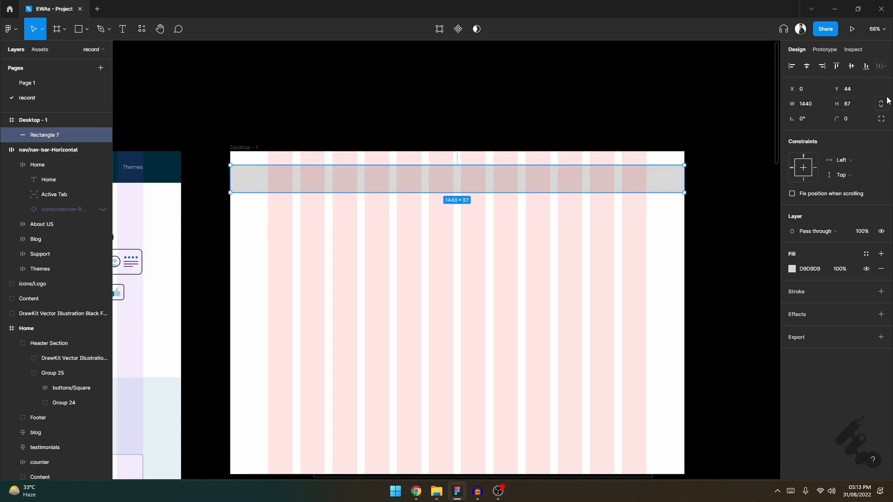
- Set the header rectangle's height to 96
left_click(858, 106)
key("Return")
left_click(817, 267)
key("Escape")
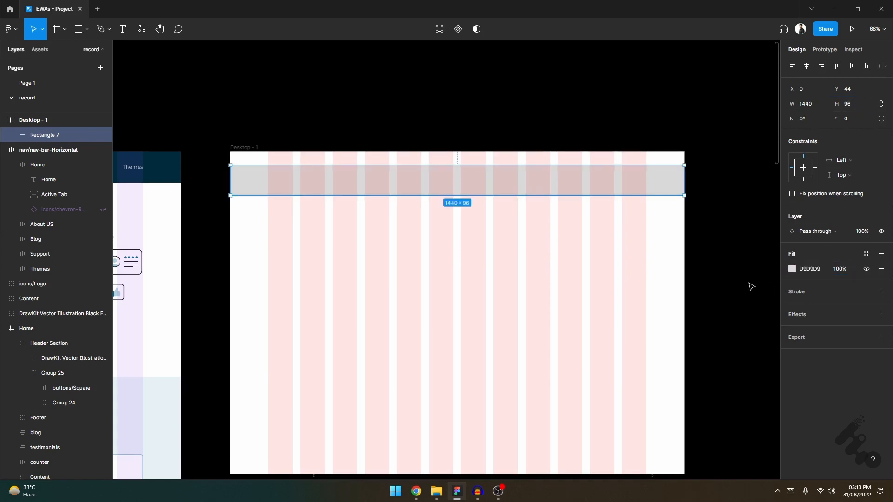
- Fill the header rectangle with the dark colour sampled from the Home frame's header and move it flush with the desktop frame's upper edge
scroll(753, 289, "down", 1)
key("i")
left_click(186, 174)
left_click_drag(616, 174, 613, 160)
left_click(606, 118)
scroll(558, 133, "up", 1)
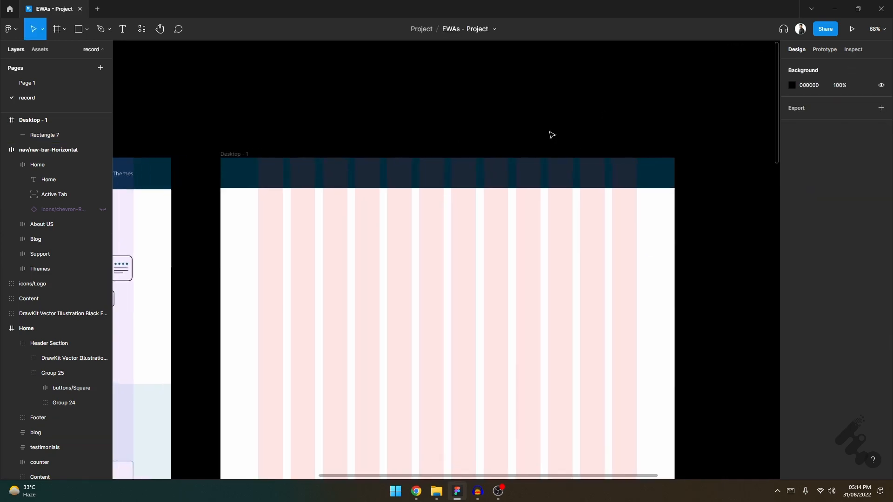
- Move the Essential web apps logo into the header, starting at the first grid column at X 120, Y 28
scroll(552, 135, "down", 3)
left_click_drag(741, 185, 313, 158)
scroll(274, 179, "up", 6)
scroll(289, 163, "down", 5)
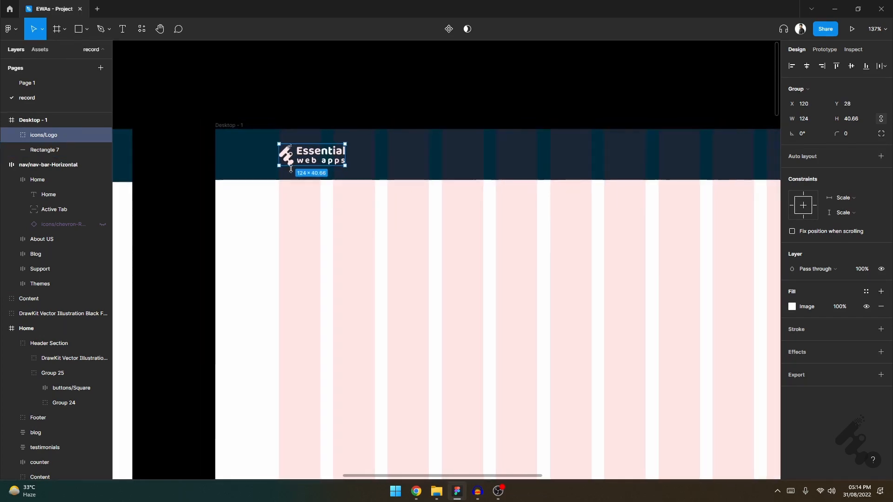
- Move the navigation bar into the header, ending at the last grid column, and narrow it to 486 so its left edge aligns with a column
scroll(434, 196, "down", 1)
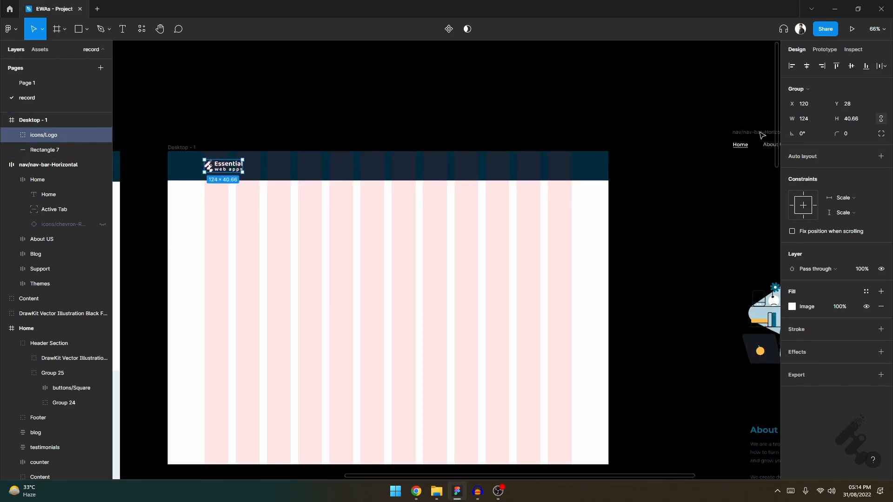
left_click_drag(760, 136, 461, 164)
scroll(488, 163, "up", 5)
left_click_drag(602, 191, 589, 177)
scroll(337, 177, "up", 6)
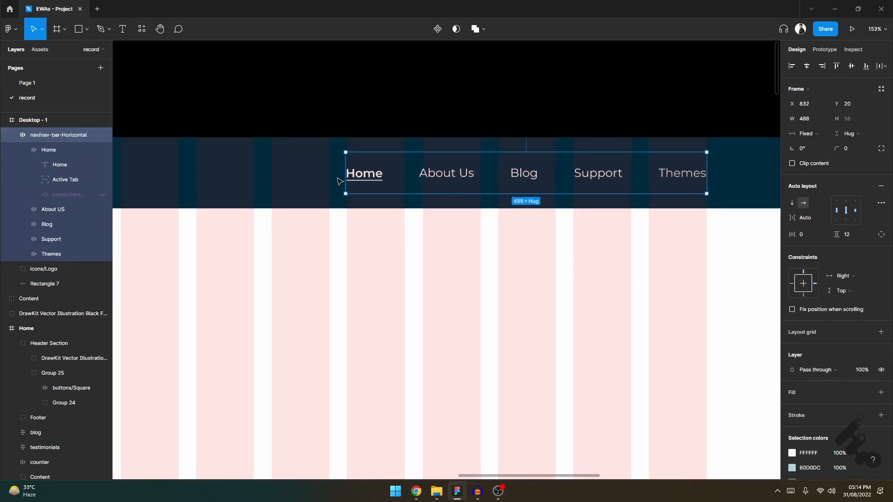
left_click_drag(365, 141, 370, 141)
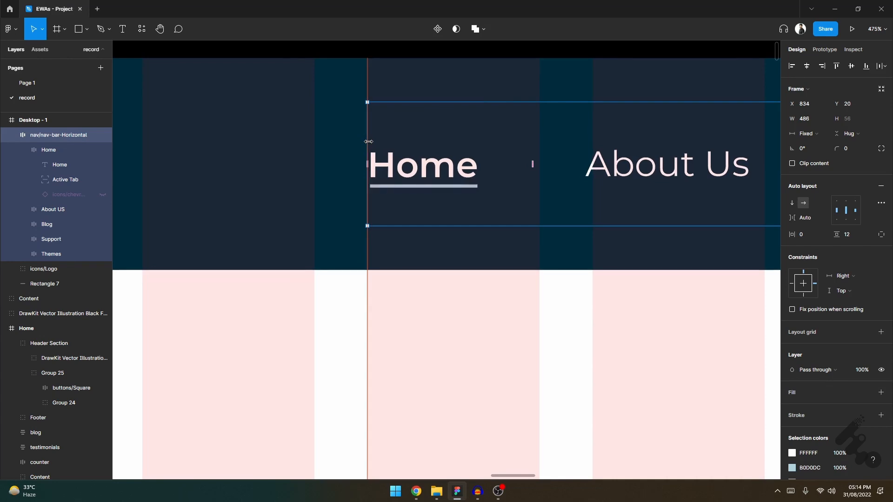
- Move the illustration of the man with a phone into the desktop frame, aligned to the first column at X 120, Y 207
scroll(499, 231, "down", 8)
scroll(451, 282, "down", 2)
left_click_drag(772, 255, 374, 232)
scroll(375, 232, "up", 8)
left_click_drag(520, 410, 516, 406)
scroll(462, 361, "down", 8)
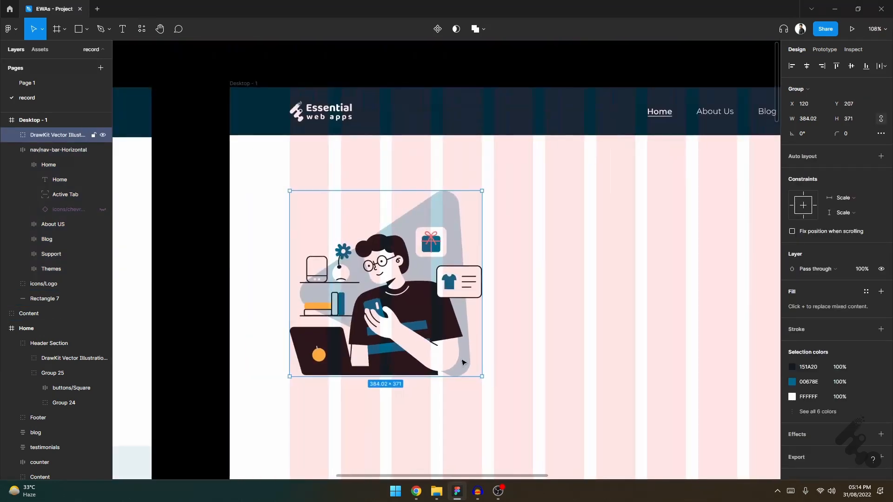
- Move the About Us Content group into the desktop frame beside the illustration, at X 732, Y 228
left_click_drag(769, 452, 516, 263)
scroll(425, 307, "up", 3)
scroll(516, 263, "down", 4)
scroll(591, 277, "up", 7)
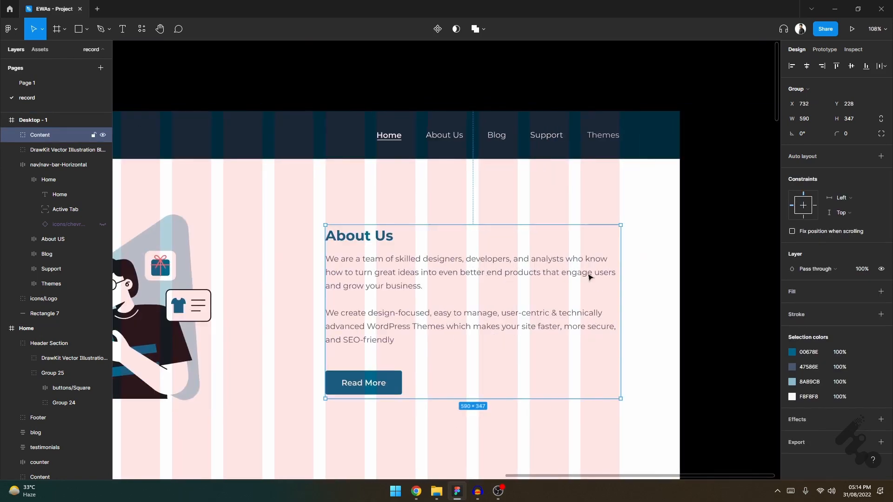
scroll(615, 269, "down", 6)
scroll(373, 293, "up", 2)
- Enlarge the illustration to span the first five grid columns and move the About Us Content group down to Y 275
left_click(372, 294)
left_click_drag(463, 379, 511, 424)
left_click_drag(595, 249, 596, 270)
scroll(596, 270, "down", 5)
scroll(651, 270, "up", 4)
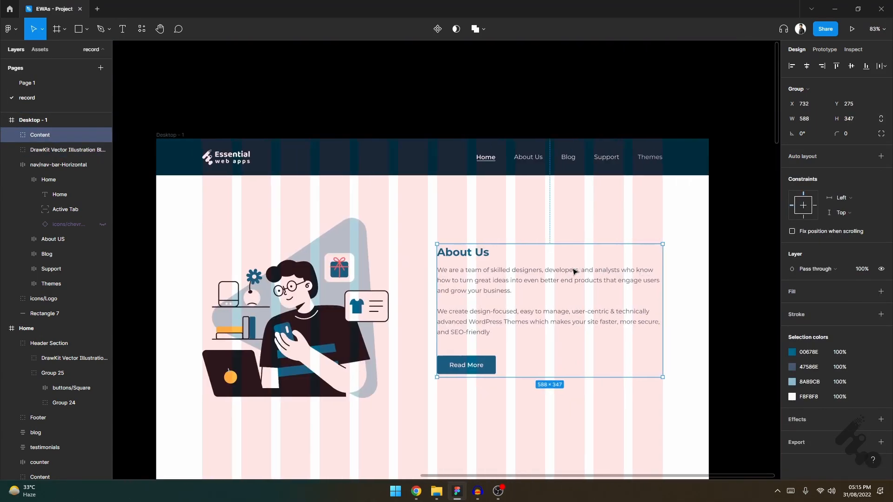
scroll(422, 219, "up", 2)
left_click(422, 219)
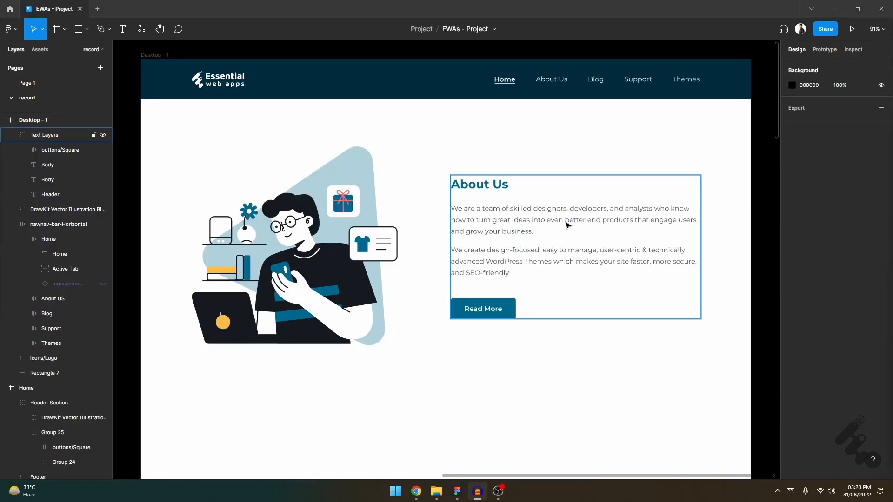
- Convert the Text Layers group holding the About Us content into a frame
left_click(605, 193)
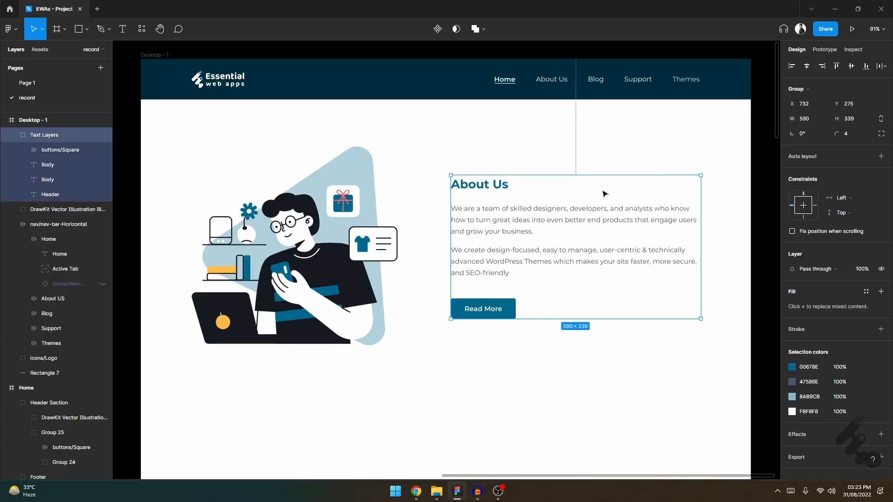
left_click(822, 90)
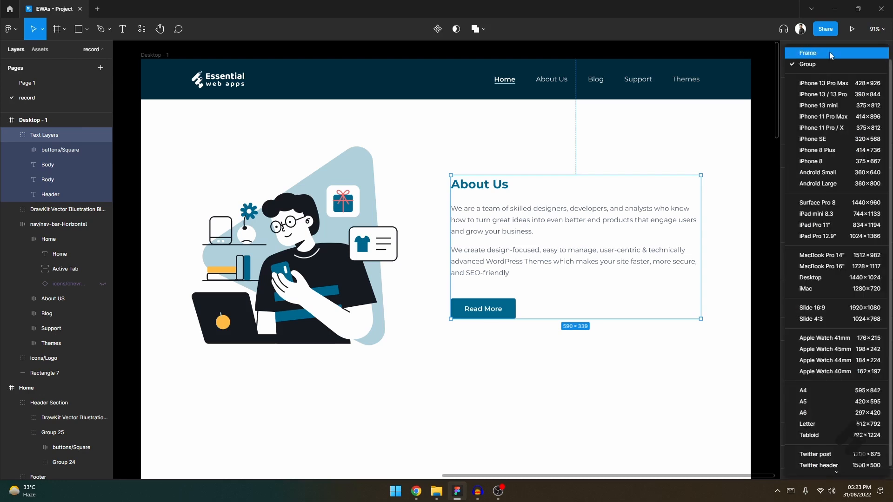
left_click(831, 55)
scroll(544, 241, "right", 1)
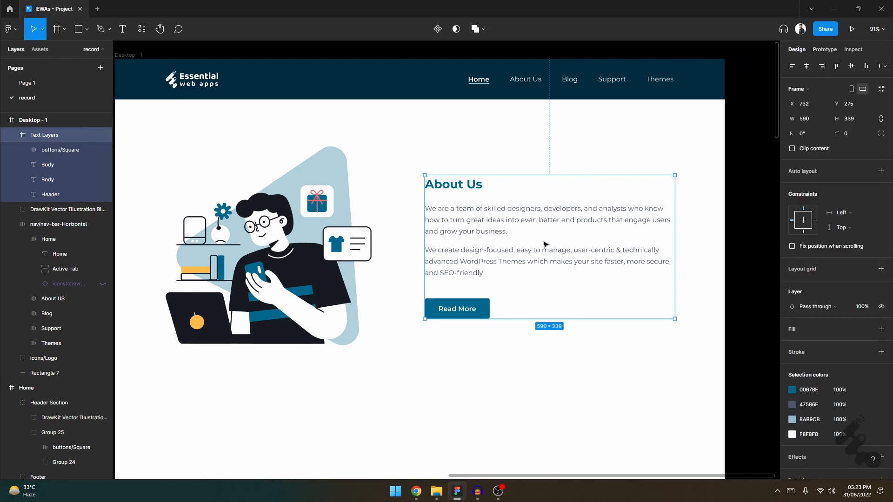
- Add a uniform 10 px layout grid to the Text Layers frame and check it up close
scroll(628, 236, "up", 3)
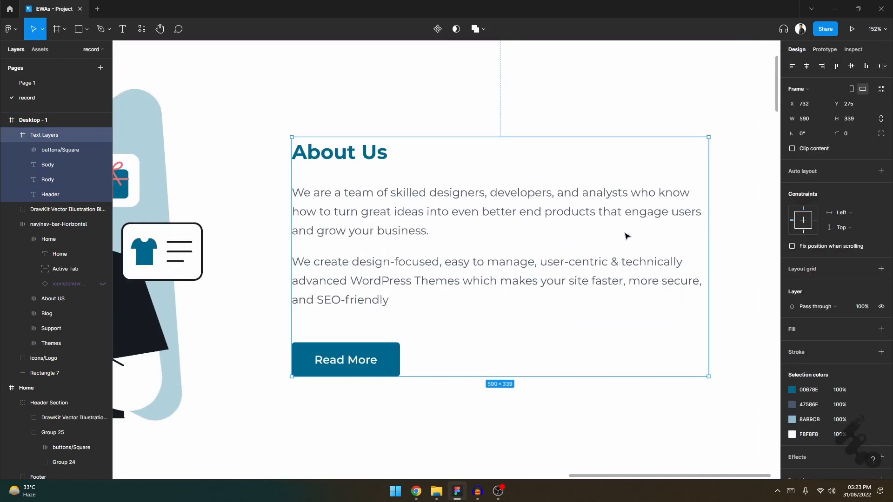
left_click(818, 270)
left_click(792, 283)
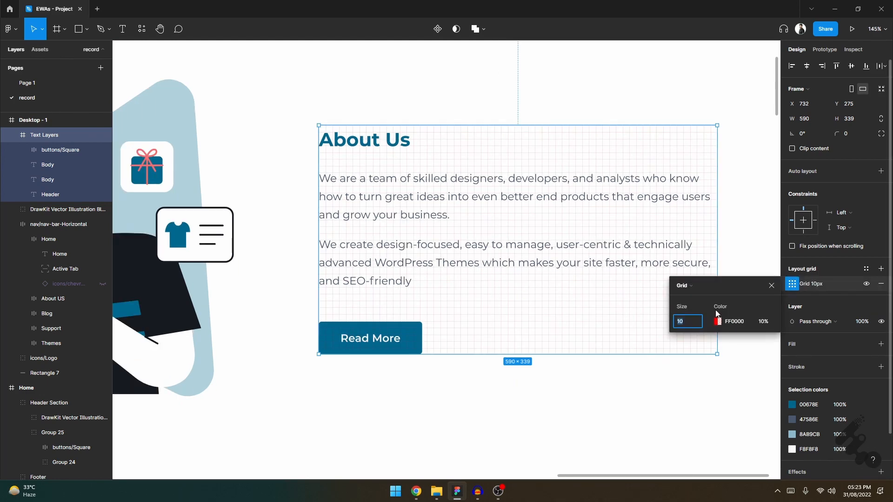
left_click(751, 233)
scroll(403, 193, "up", 4)
scroll(403, 196, "down", 1)
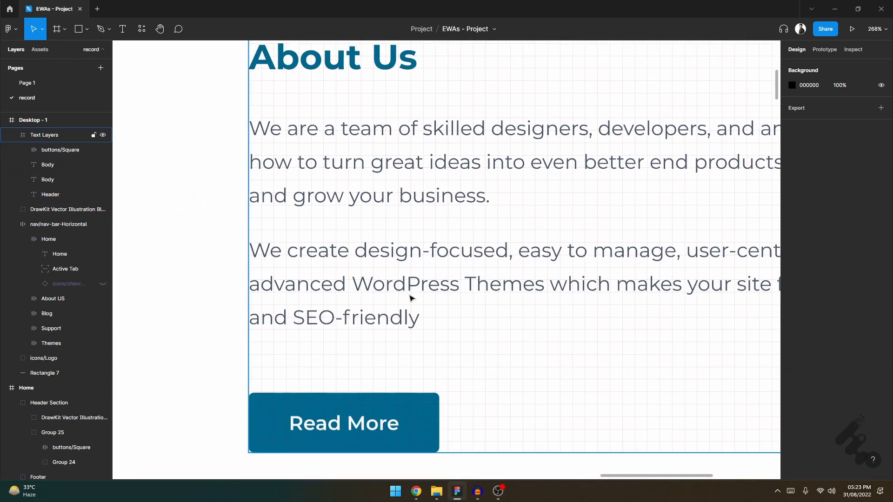
- Duplicate the second About Us body paragraph and place the copy lower over the grid, at about X 112, Y 213
left_click(410, 262)
scroll(409, 265, "right", 4)
left_click(372, 286)
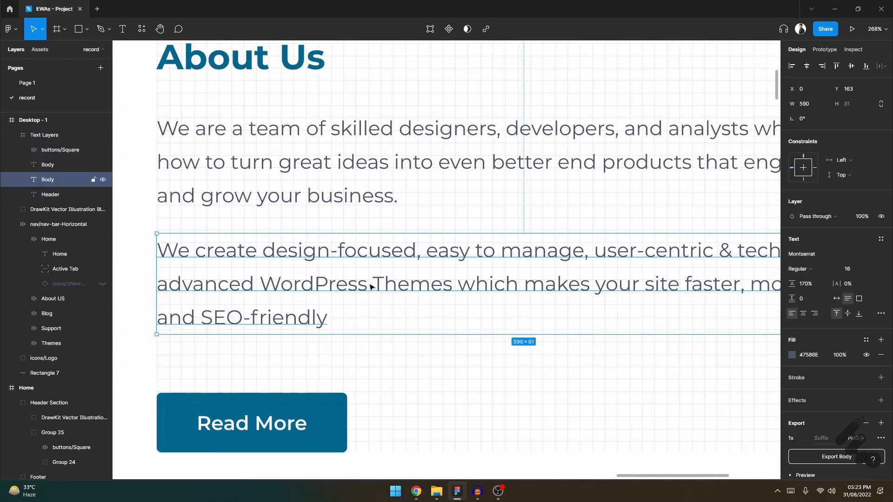
left_click_drag(372, 292, 471, 348)
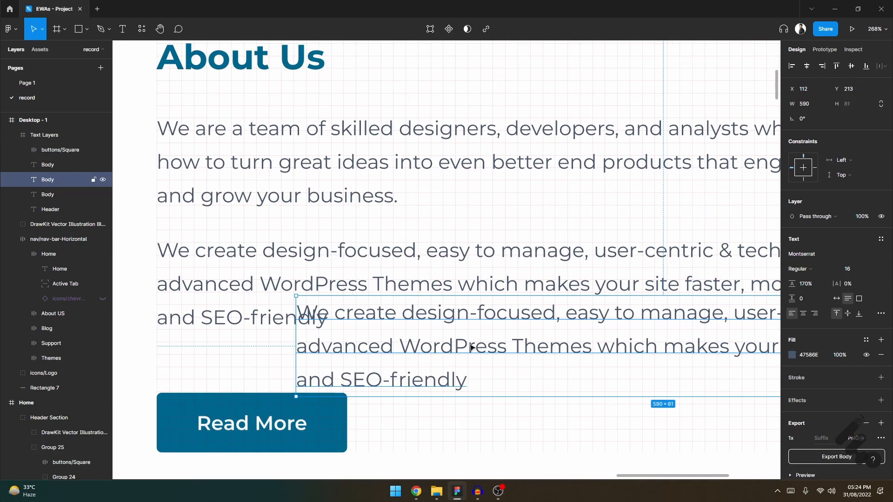
- Shorten the copied paragraph to "We create design" and set its text box to auto width
double_click(470, 318)
left_click(470, 317)
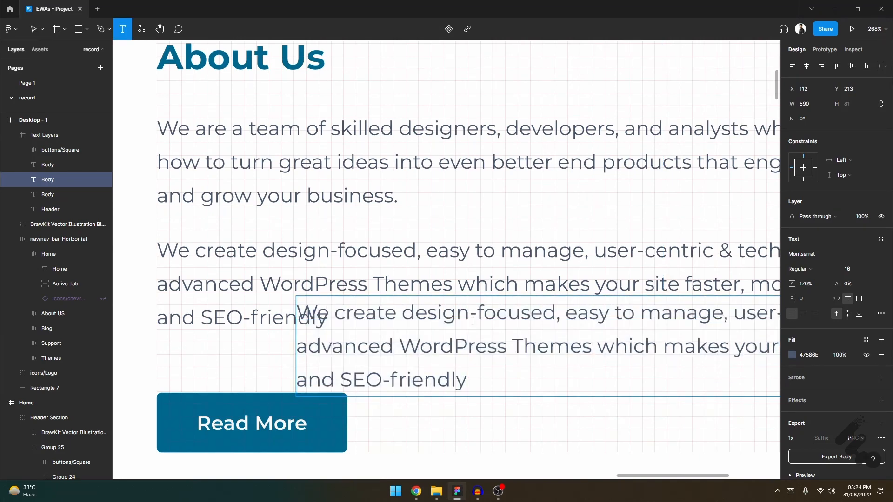
left_click_drag(470, 318, 491, 393)
key("BackSpace")
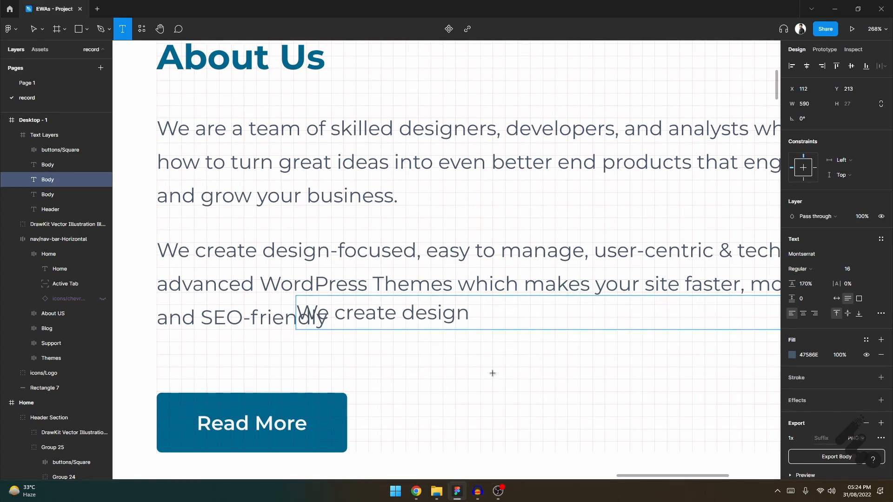
left_click(837, 298)
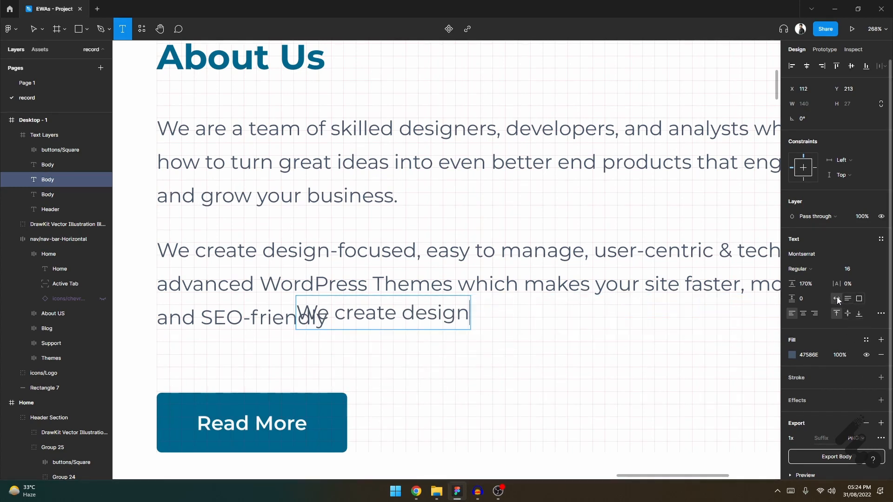
type("v")
key("Escape")
- Move the shortened text copy to about X 175, Y 255 beside the Read More button, and delete it
left_click_drag(403, 327, 482, 379)
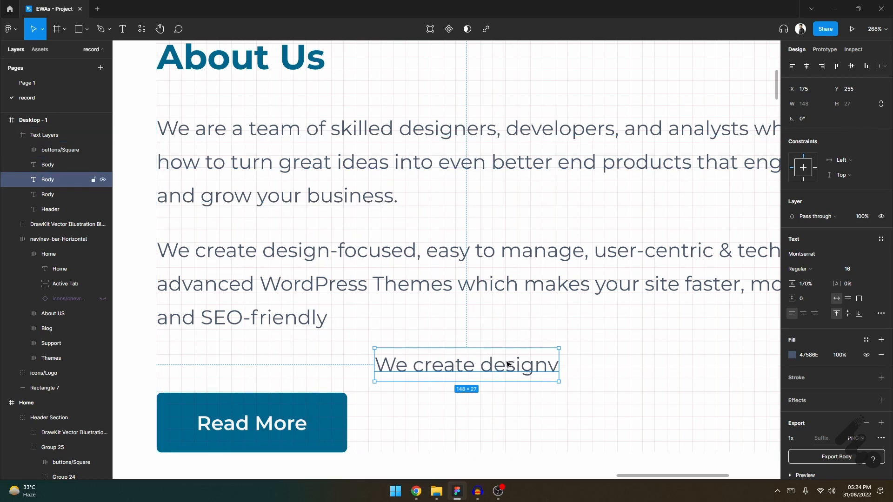
key("Delete")
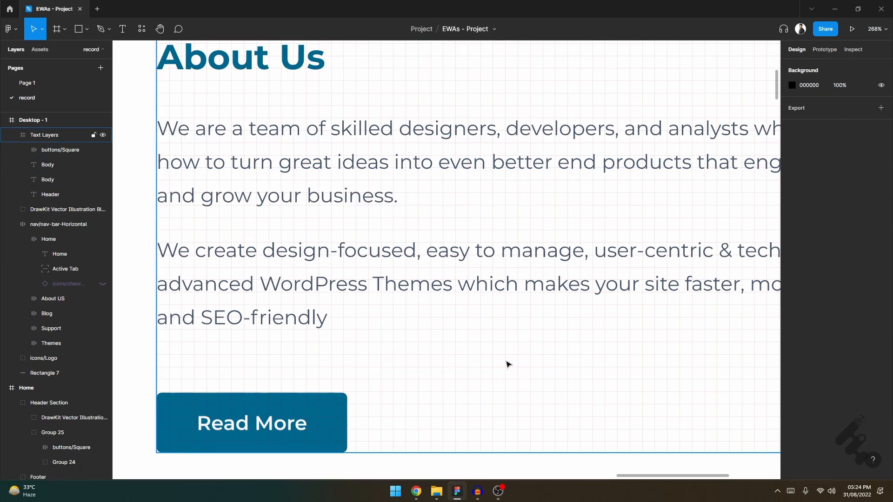
- Change the Text Layers frame's uniform layout grid size to 27 px
scroll(366, 108, "up", 1)
left_click(365, 109)
left_click(792, 285)
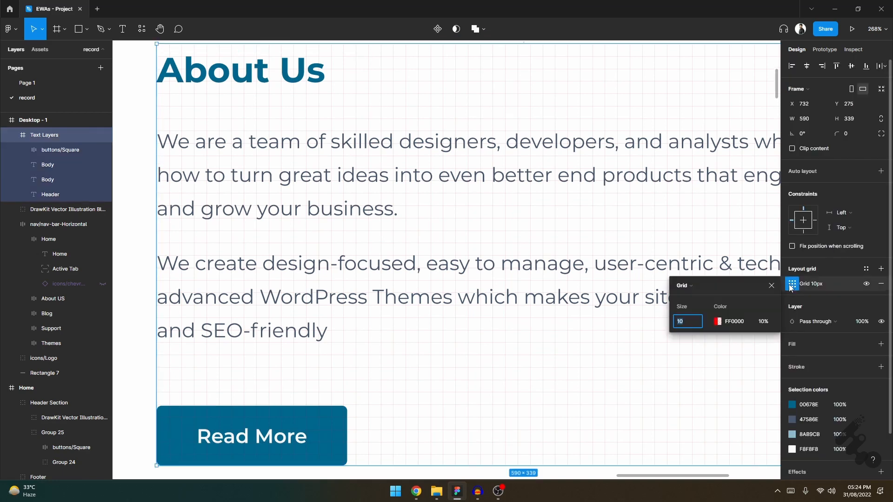
type("27")
key("Return")
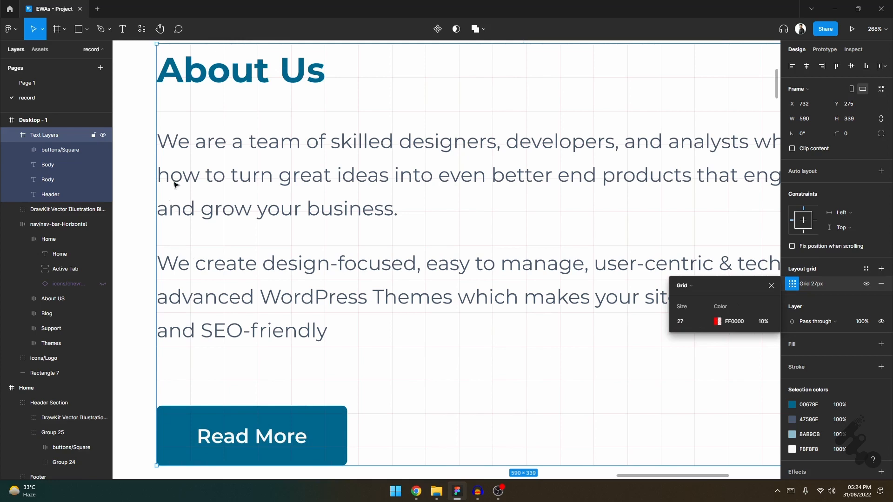
- Move the first About Us body paragraph up to Y 62 so its text lines sit on the grid
left_click(183, 145)
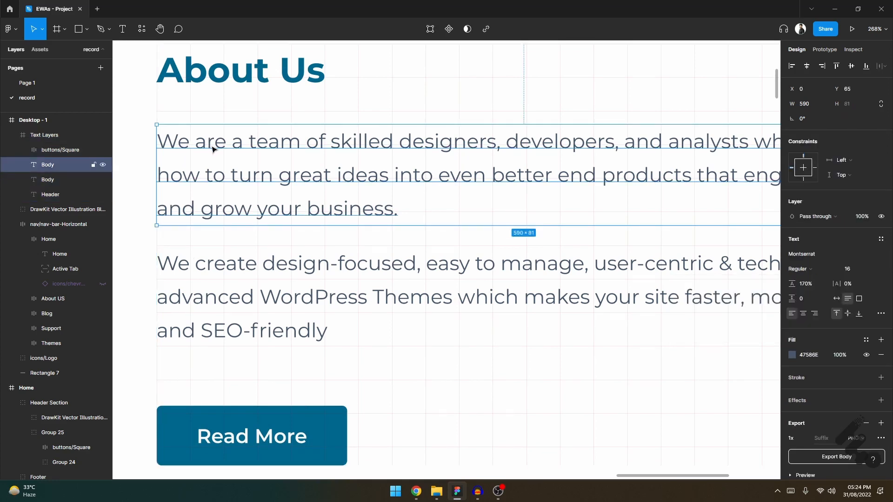
left_click_drag(212, 149, 215, 144)
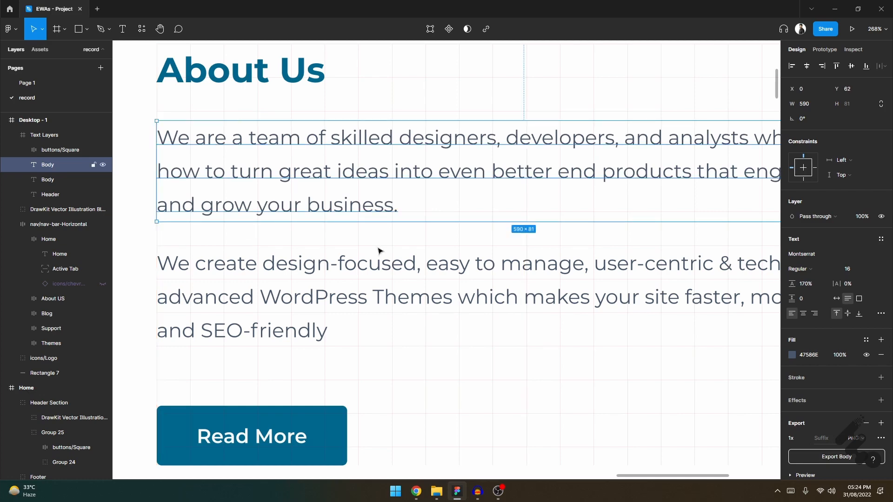
- Move the second About Us body paragraph down to Y 170 to line its text up with the grid
scroll(285, 243, "left", 2)
left_click(277, 264)
scroll(191, 310, "up", 5)
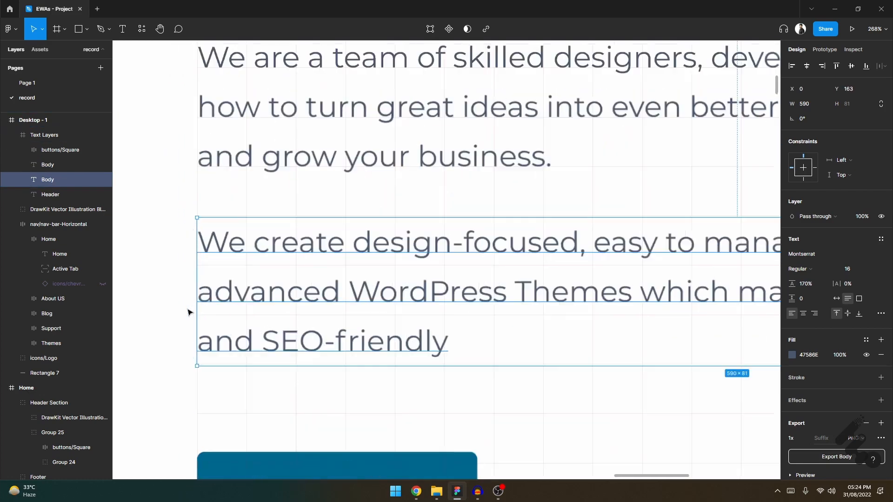
scroll(270, 245, "up", 1)
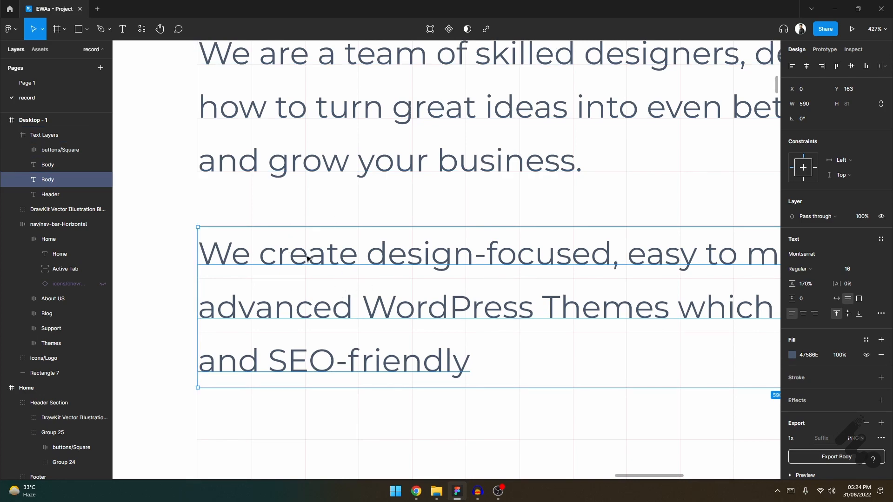
left_click_drag(307, 258, 306, 270)
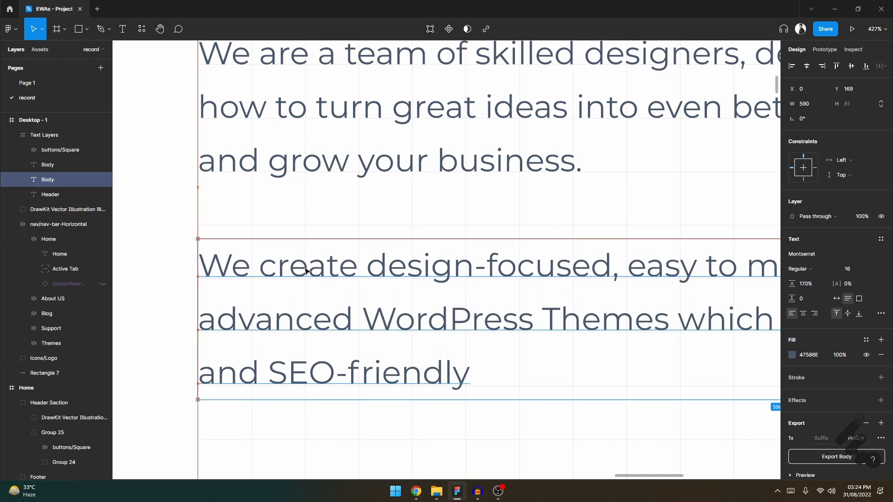
scroll(194, 286, "up", 10)
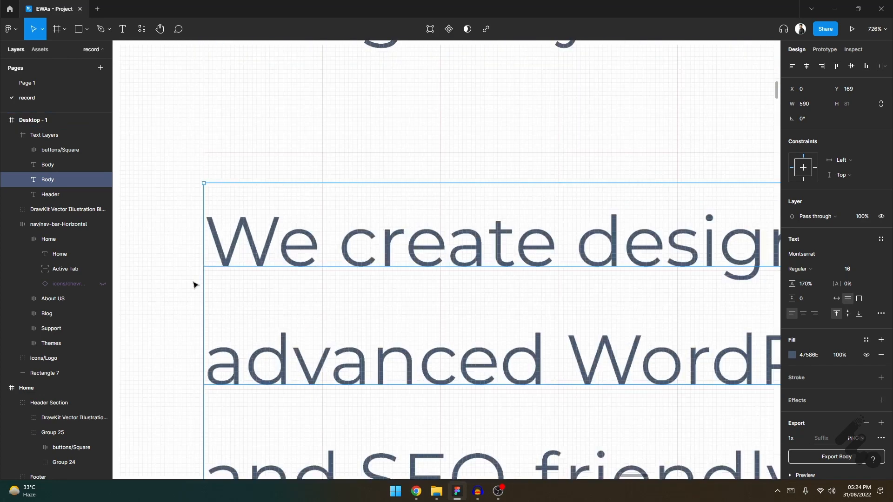
left_click_drag(394, 157, 377, 177)
scroll(331, 237, "down", 2)
scroll(328, 250, "down", 6)
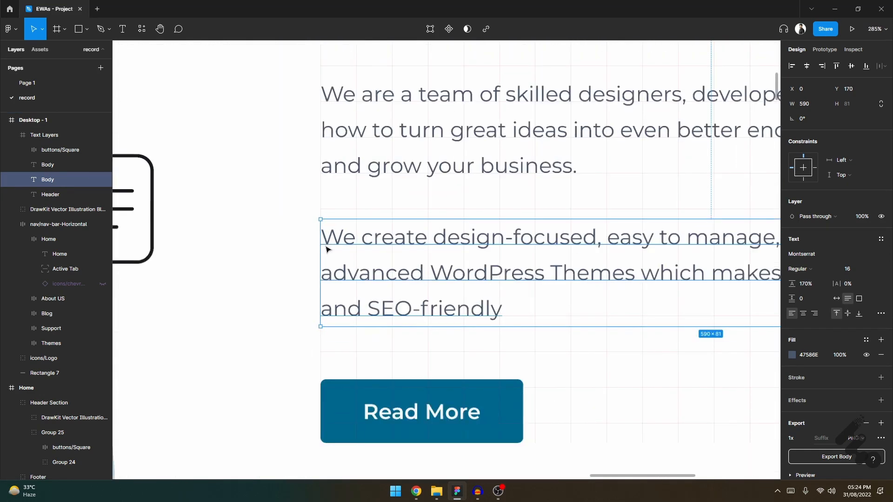
- Indent the first line of the second body paragraph by about one grid cell and finish editing the text
scroll(353, 248, "right", 3)
scroll(367, 247, "right", 2)
scroll(419, 244, "down", 3)
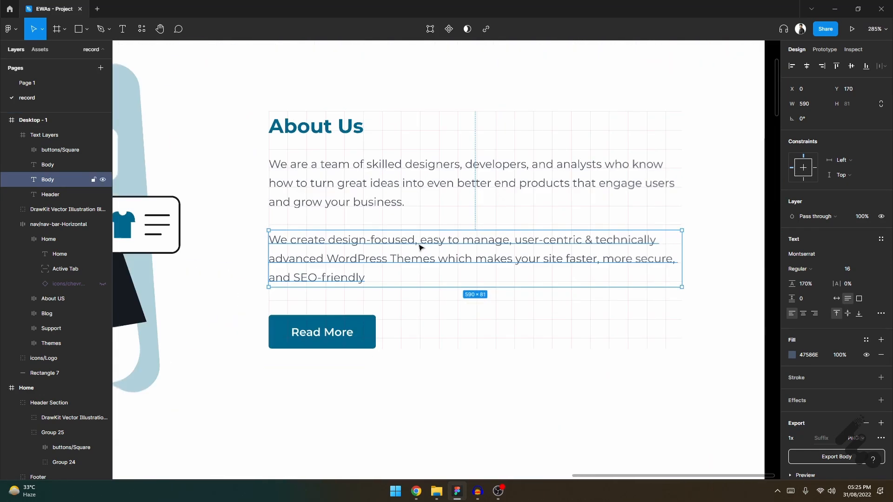
scroll(267, 253, "up", 5)
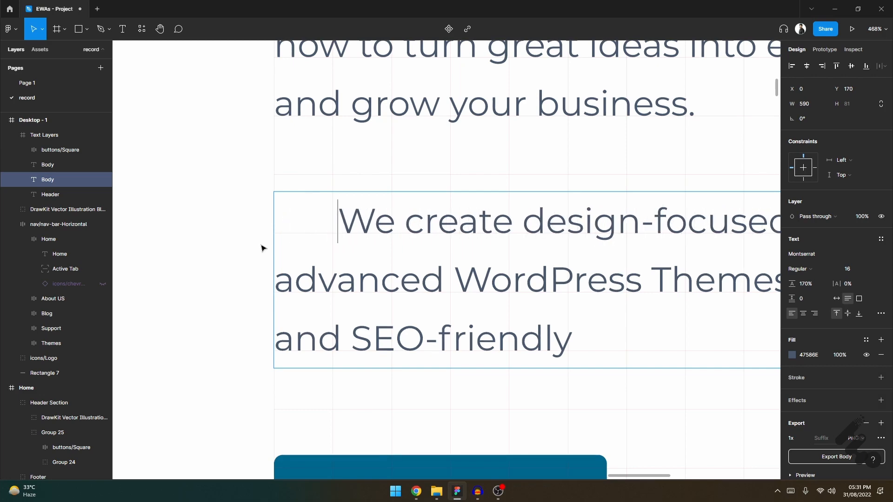
key("Escape")
scroll(216, 282, "down", 6)
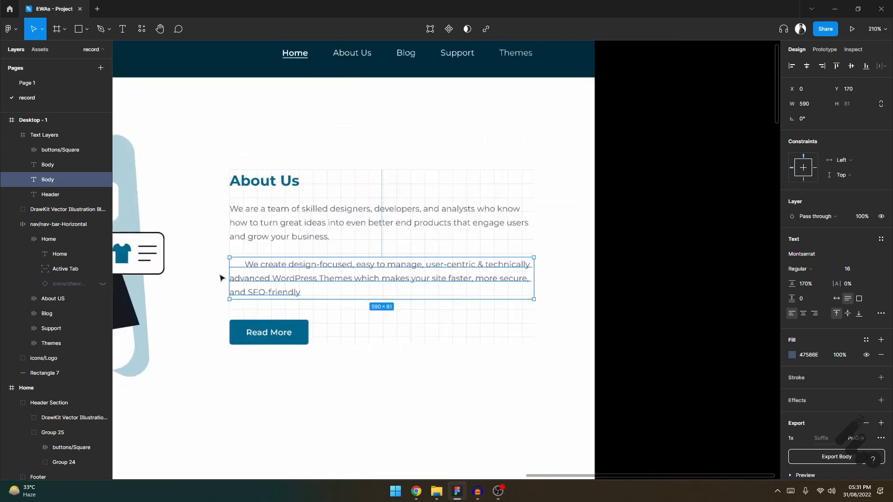
- Hide the Text Layers frame's layout grid, then deselect the frame to view the whole Desktop - 1 layout
left_click(325, 185)
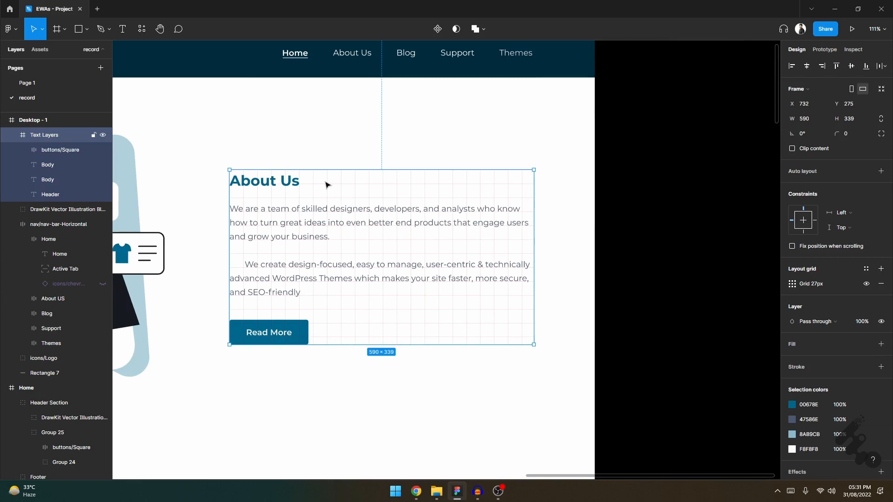
left_click(866, 284)
scroll(598, 298, "down", 2)
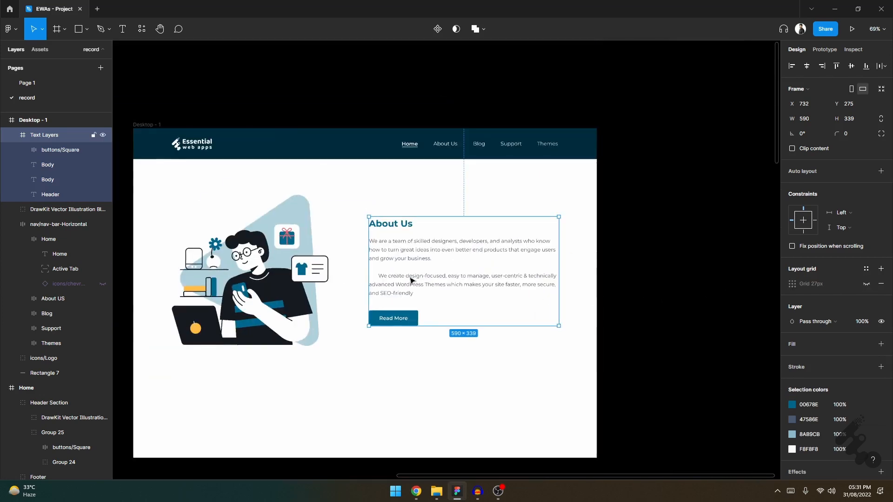
scroll(411, 278, "left", 1)
scroll(329, 261, "up", 1)
scroll(328, 263, "down", 1)
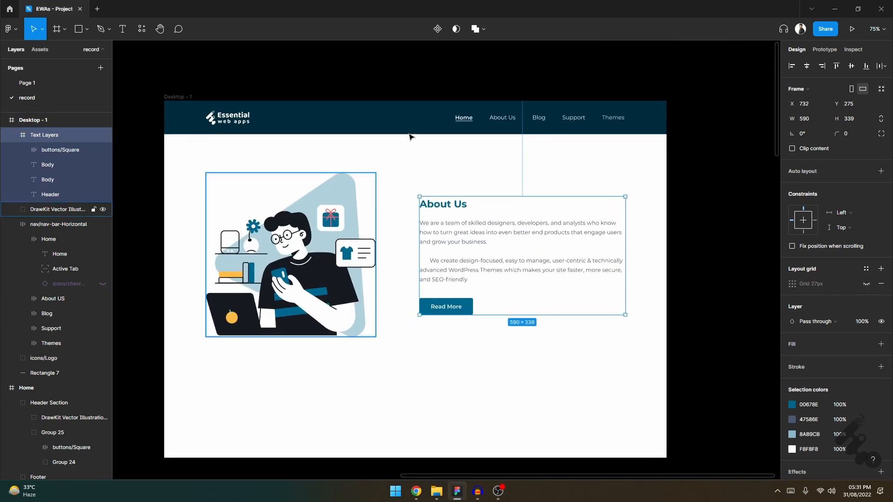
left_click(404, 76)
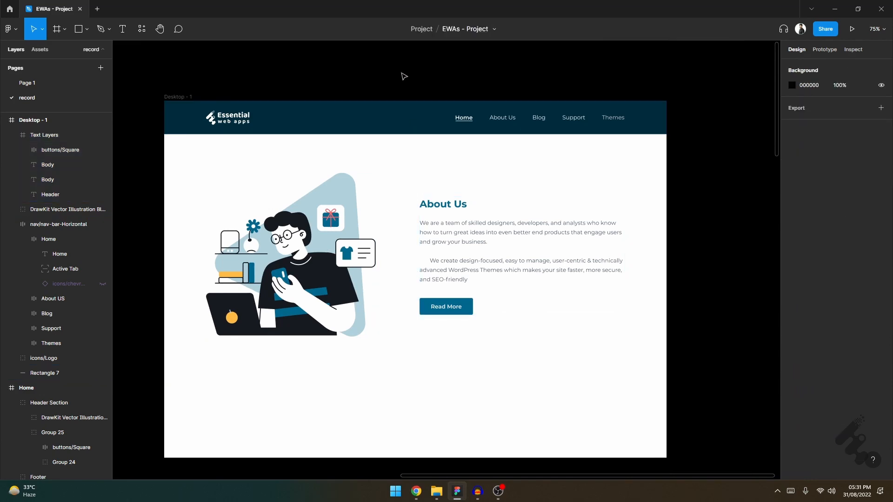
left_click(482, 229)
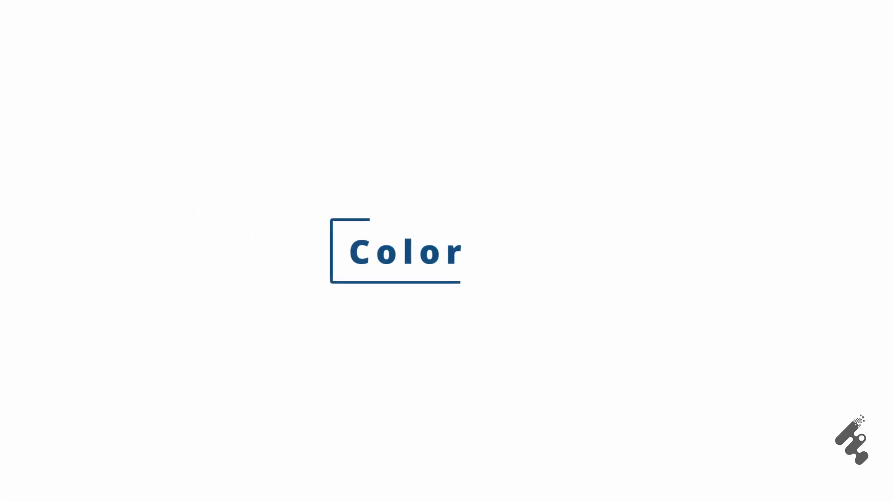